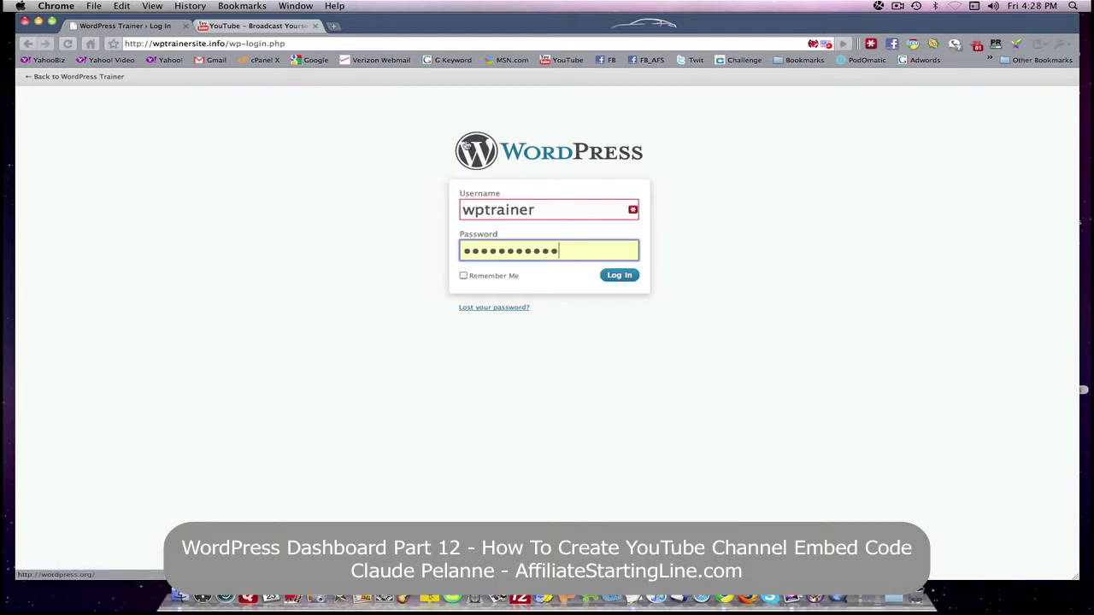
# Step: Log in to the WordPress site with the filled-in credentials and start a new post
pyautogui.click(623, 276)
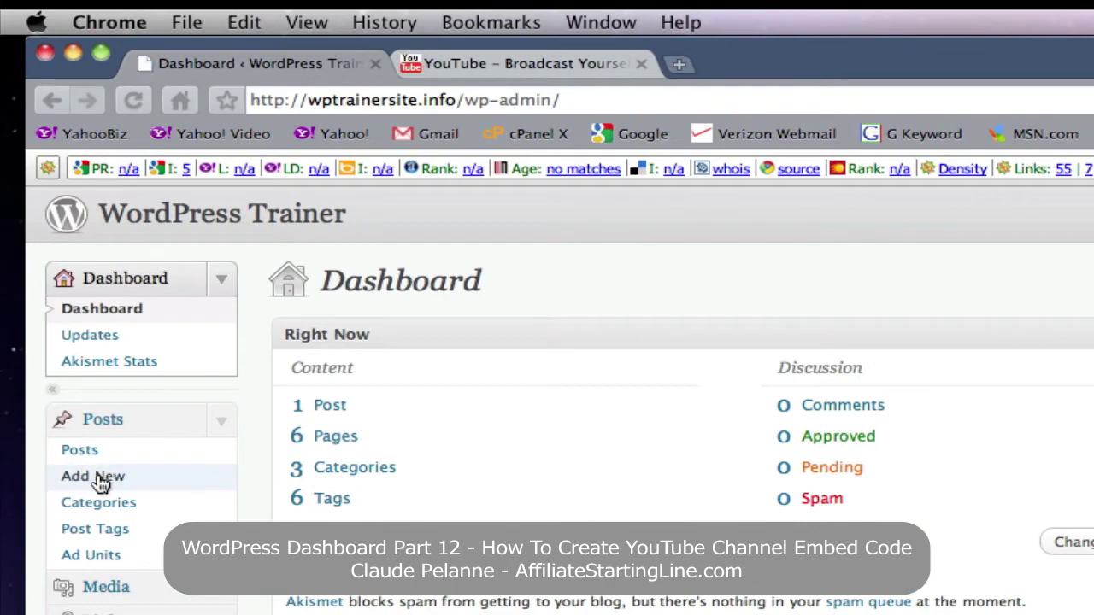
pyautogui.click(97, 475)
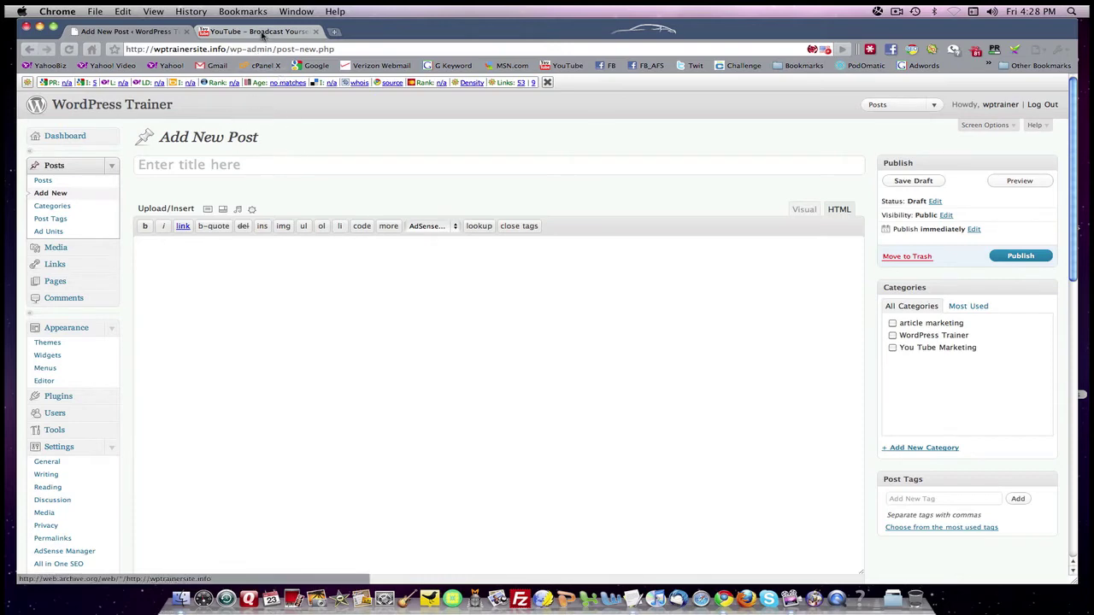
# Step: Switch to the open YouTube page and sign in with the prefilled account credentials
pyautogui.click(262, 32)
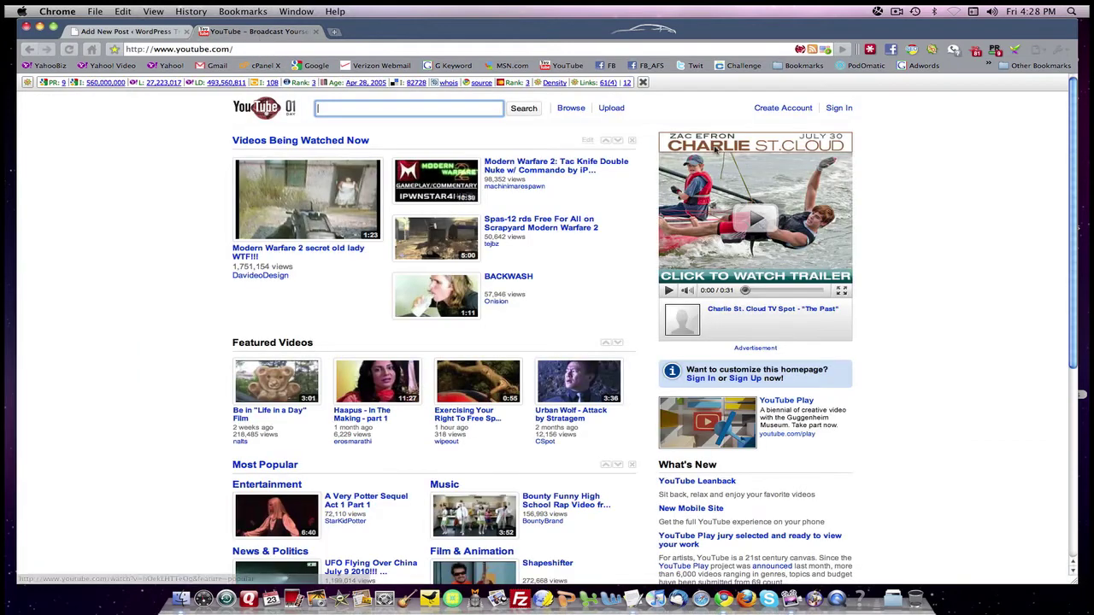
pyautogui.scroll(-3, 195, 246)
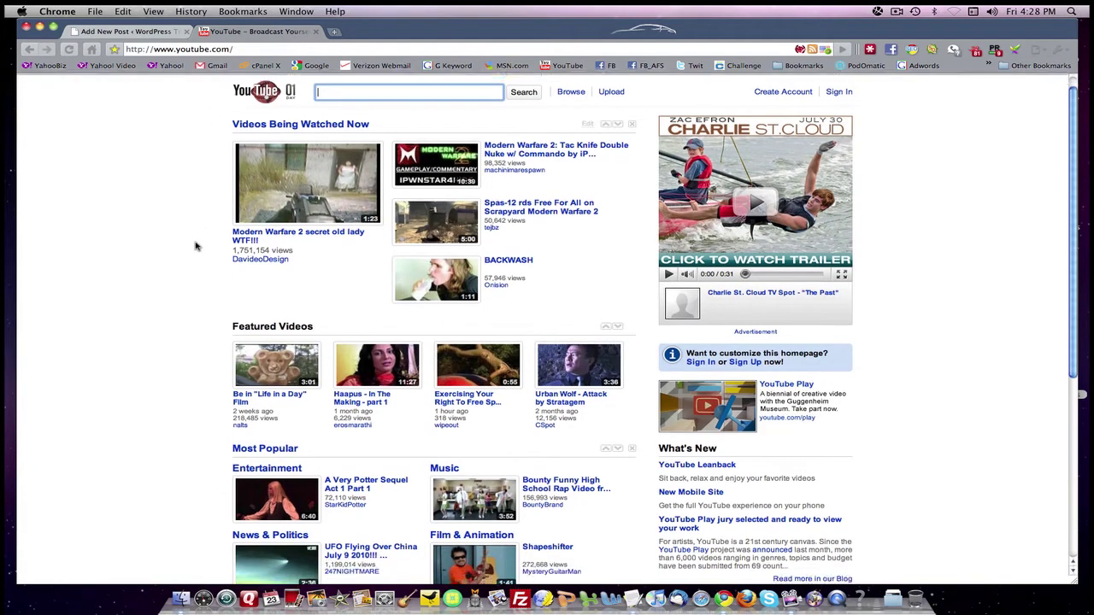
pyautogui.scroll(-2, 195, 247)
pyautogui.scroll(5, 195, 246)
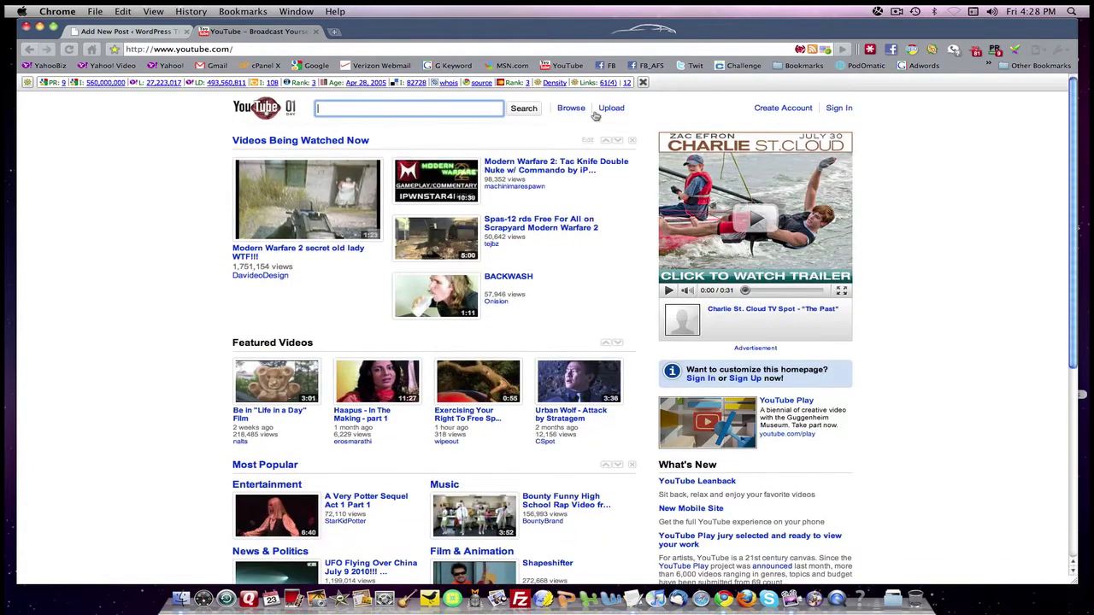
pyautogui.click(838, 109)
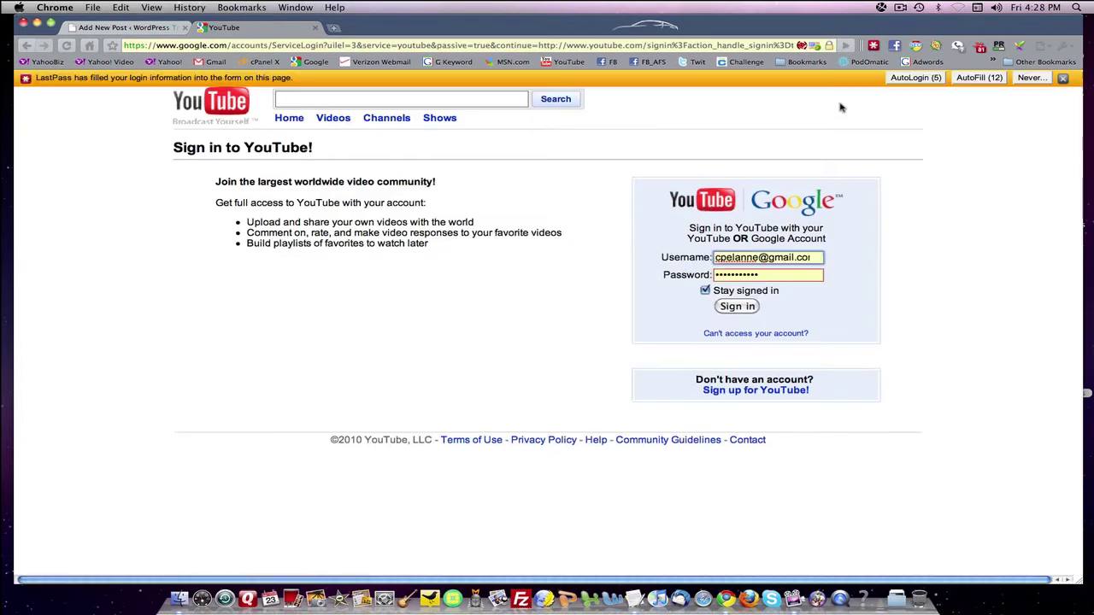
pyautogui.click(749, 309)
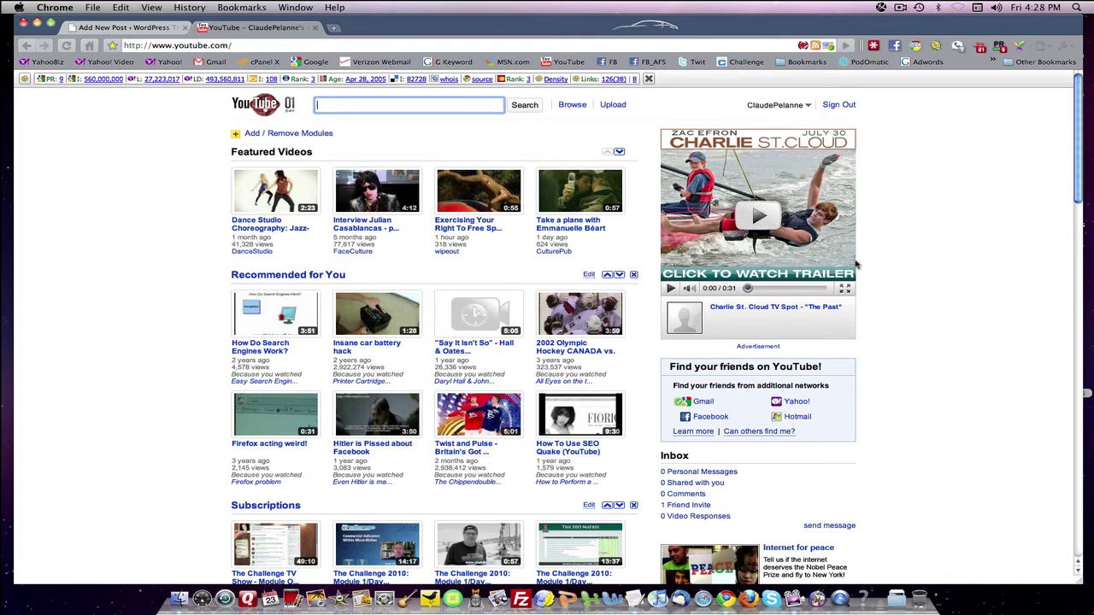
pyautogui.press('F9')
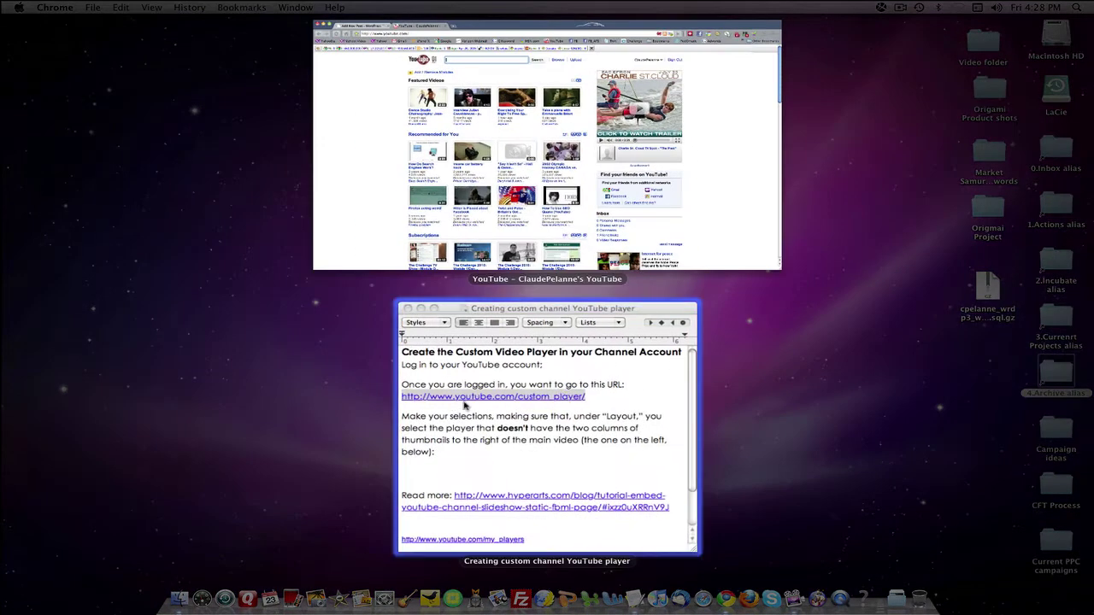
pyautogui.click(479, 401)
pyautogui.moveTo(299, 254); pyautogui.dragTo(102, 241)
pyautogui.click(105, 268)
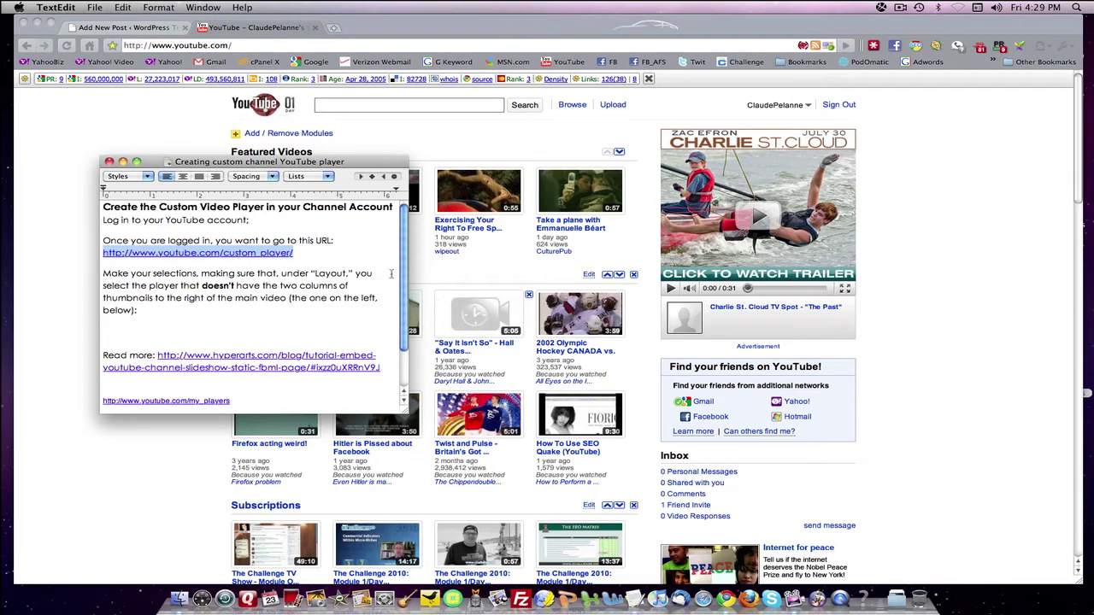
pyautogui.click(239, 45)
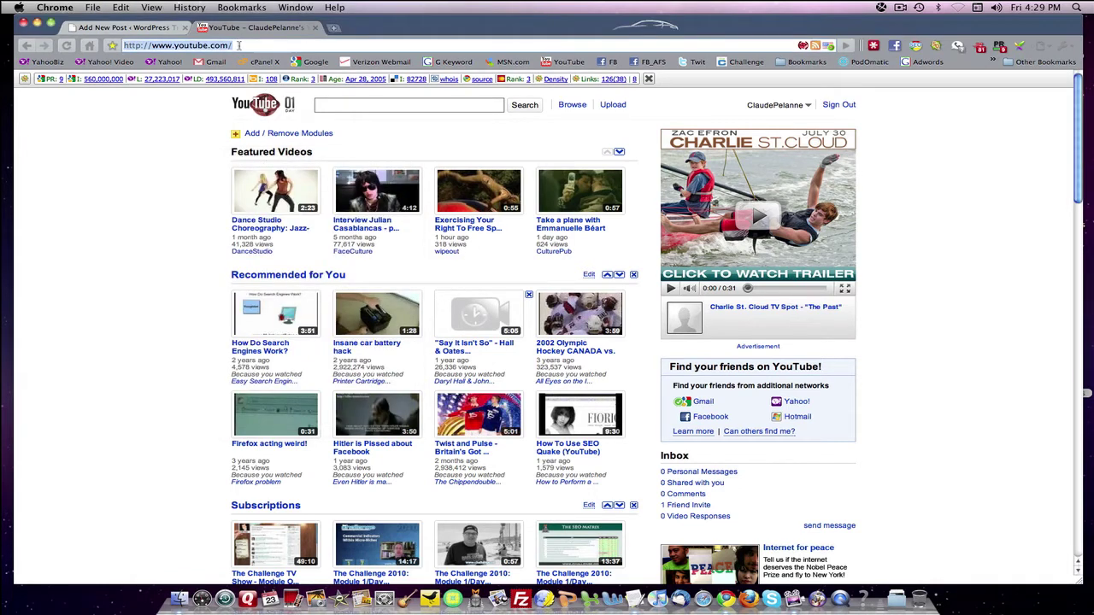
pyautogui.write('http://www.youtube.com/custom_player/')
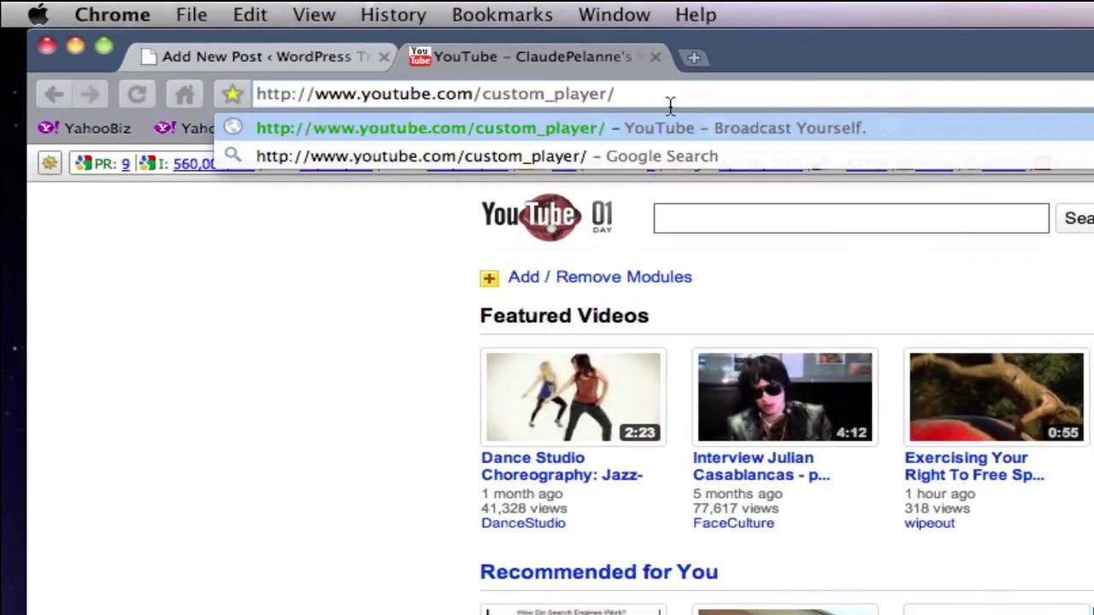
pyautogui.press('Return')
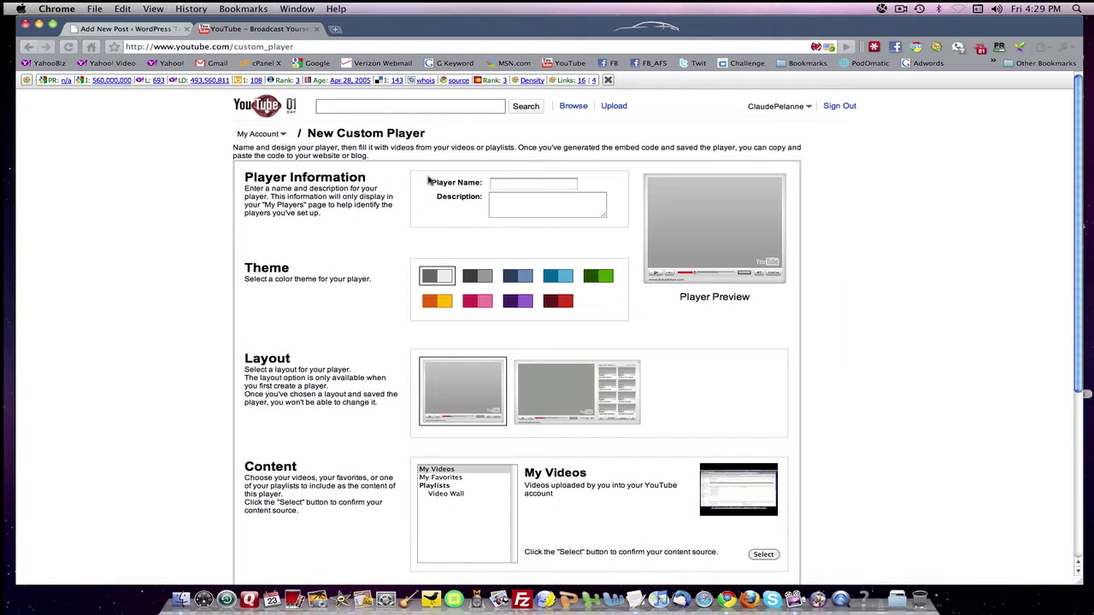
# Step: Name the new custom player "WPTrainer Video Player" and copy the same text into its description
pyautogui.click(512, 182)
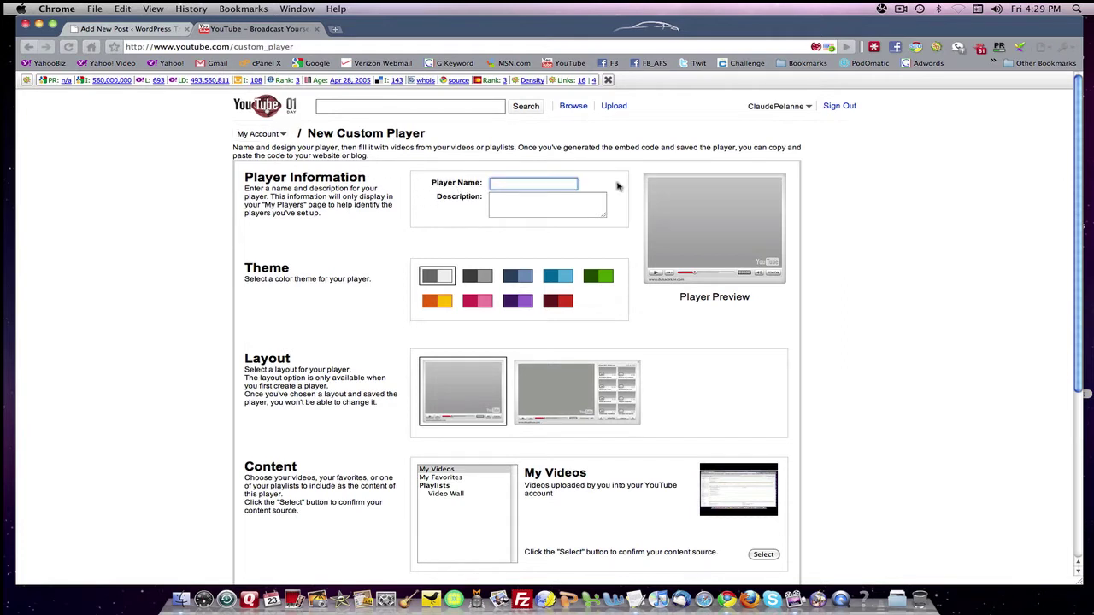
pyautogui.write('WPTrain')
pyautogui.write('er Video Player')
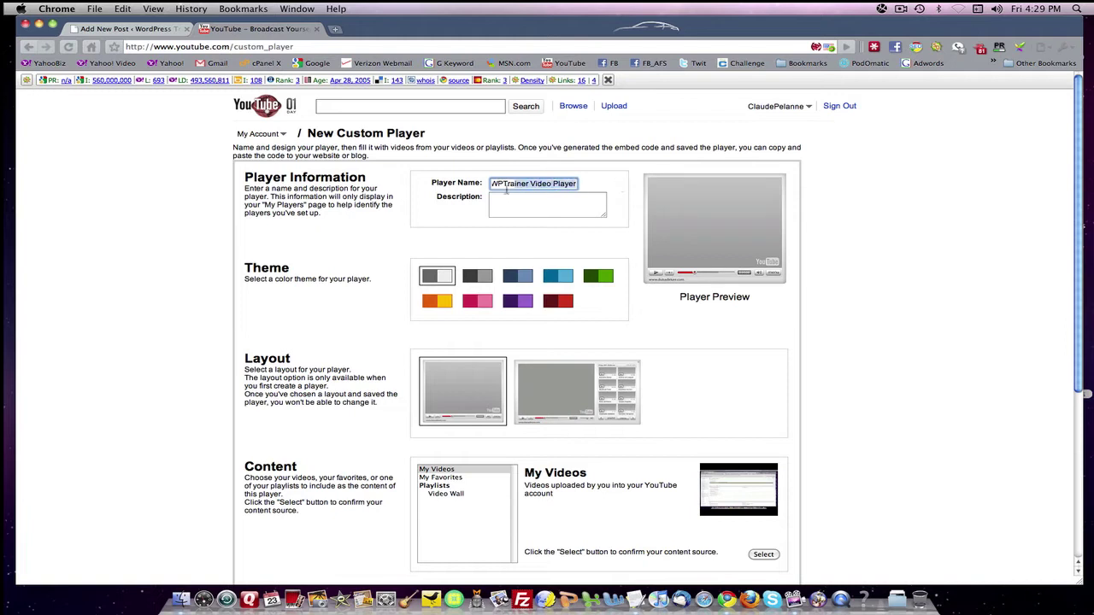
pyautogui.moveTo(577, 184); pyautogui.dragTo(466, 191)
pyautogui.press('super+c')
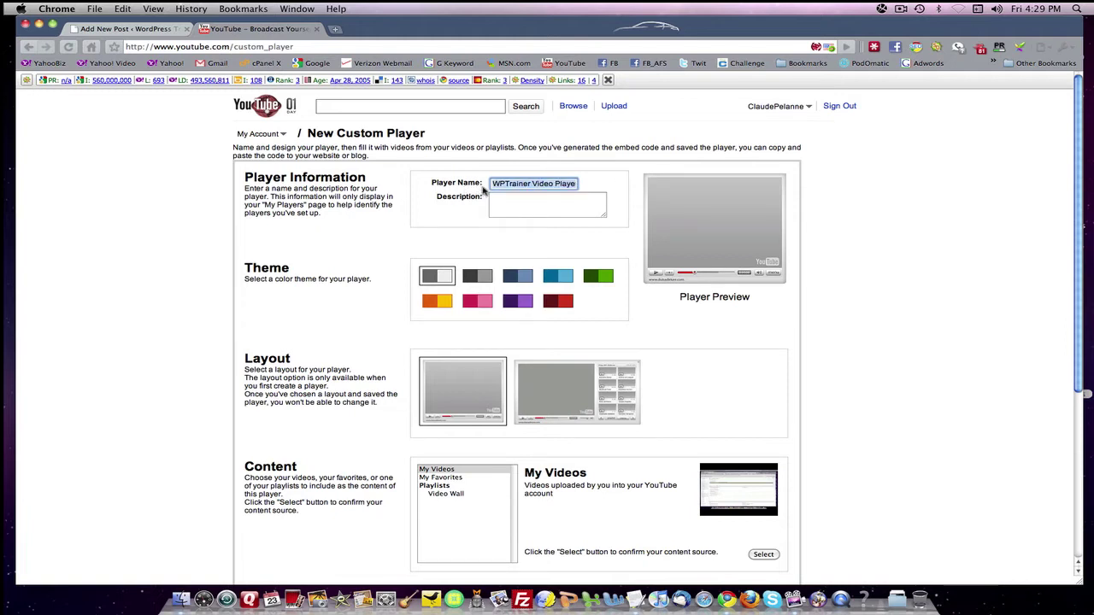
pyautogui.click(510, 204)
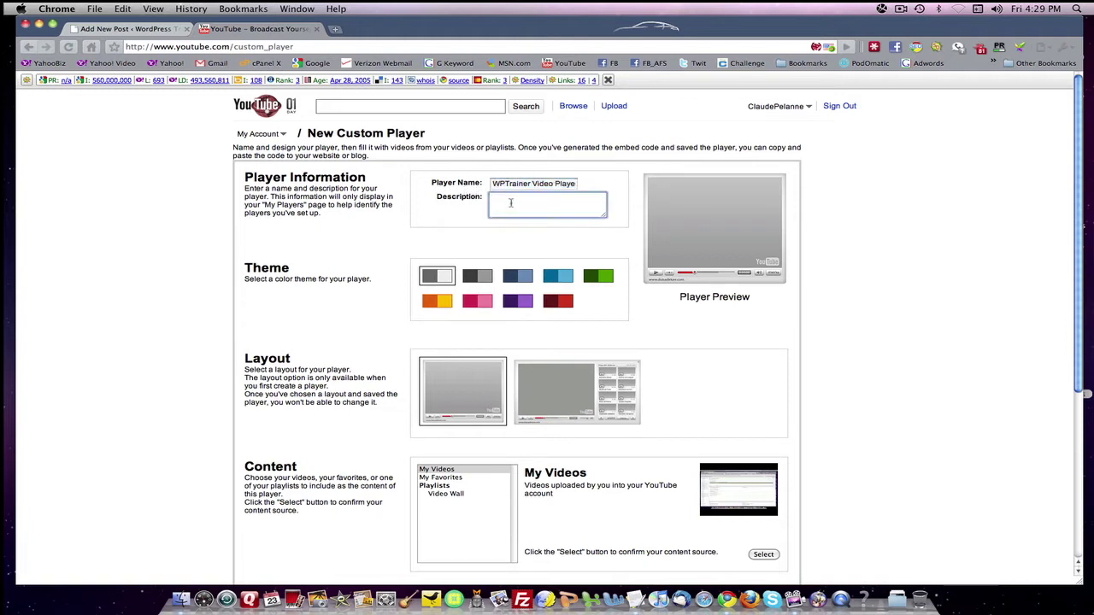
pyautogui.press('super+v')
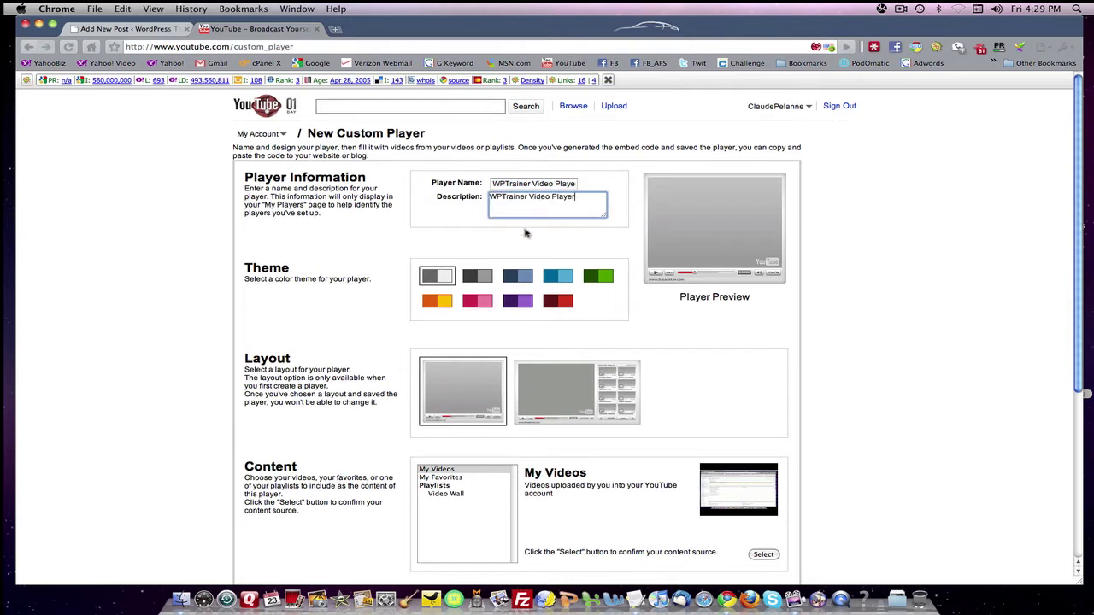
# Step: Give the player the dark blue color theme and the single-video layout without thumbnail columns
pyautogui.click(524, 280)
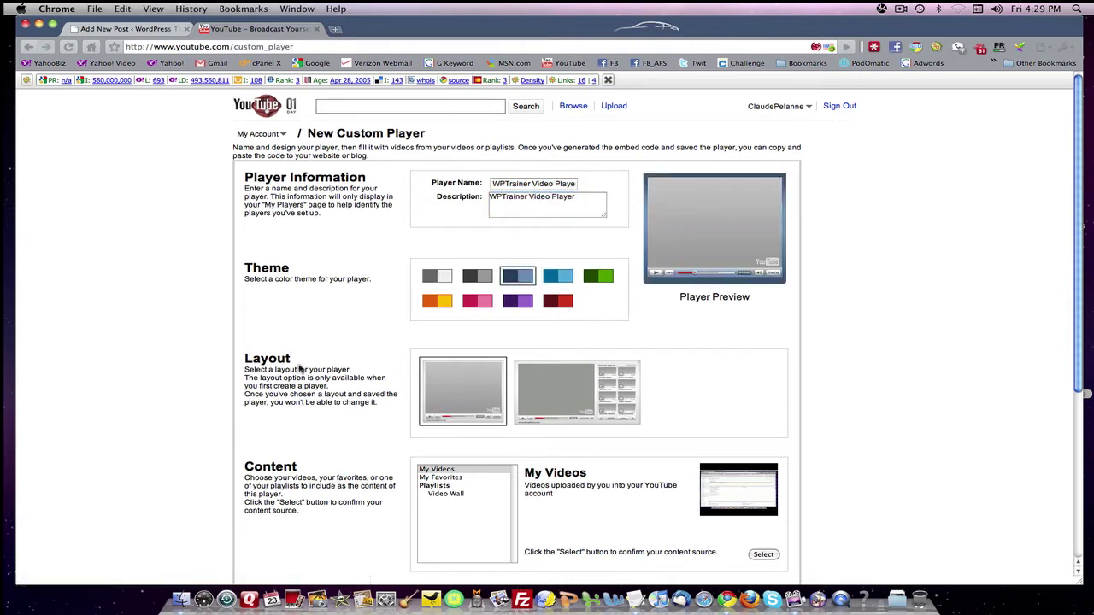
pyautogui.scroll(-2, 360, 373)
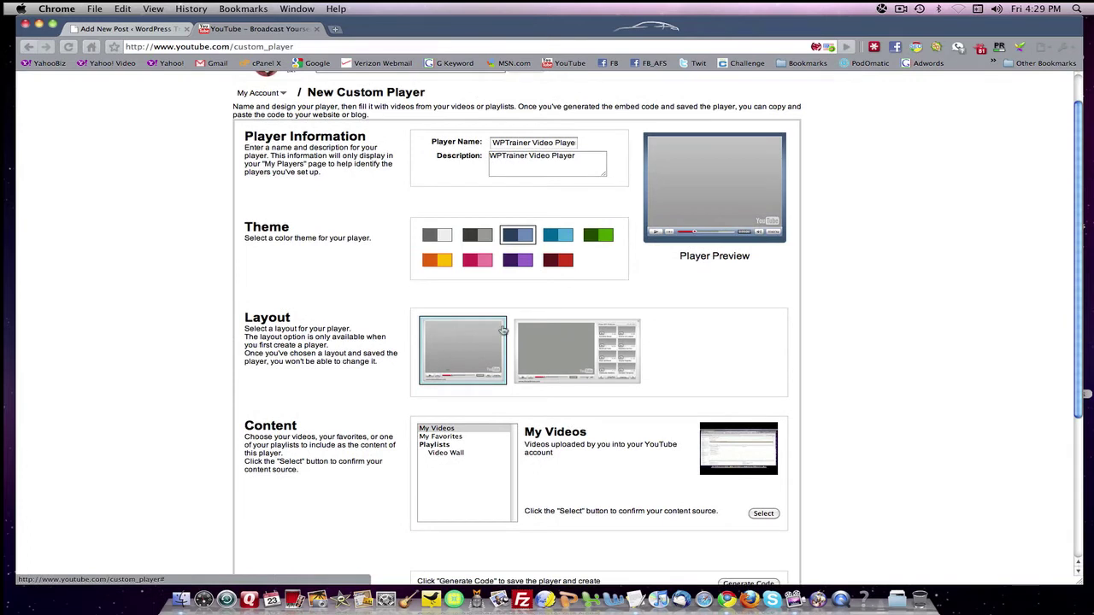
pyautogui.click(563, 376)
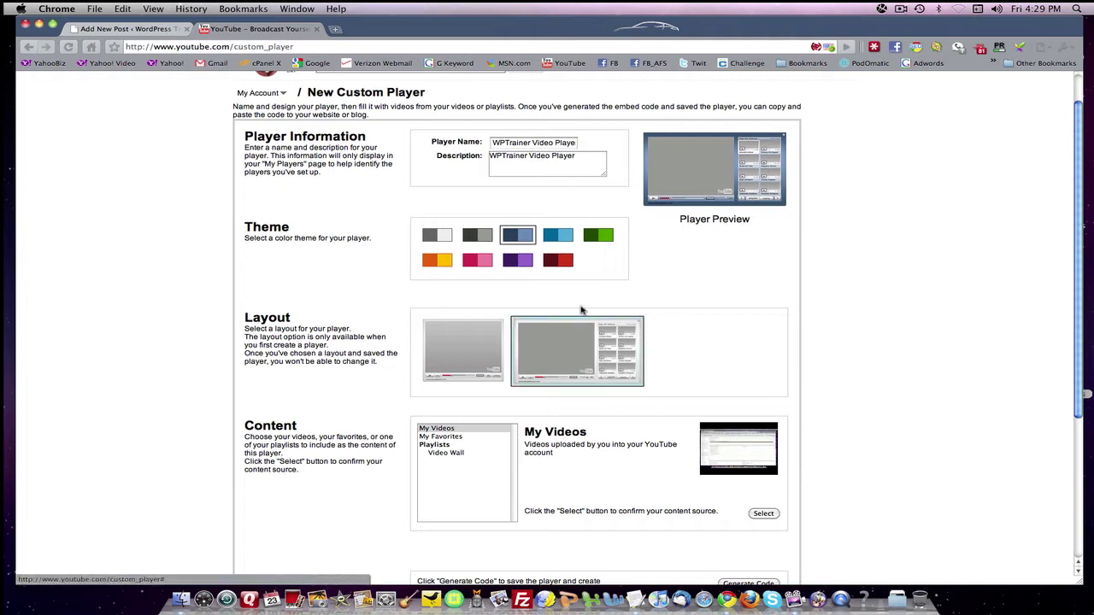
pyautogui.click(469, 349)
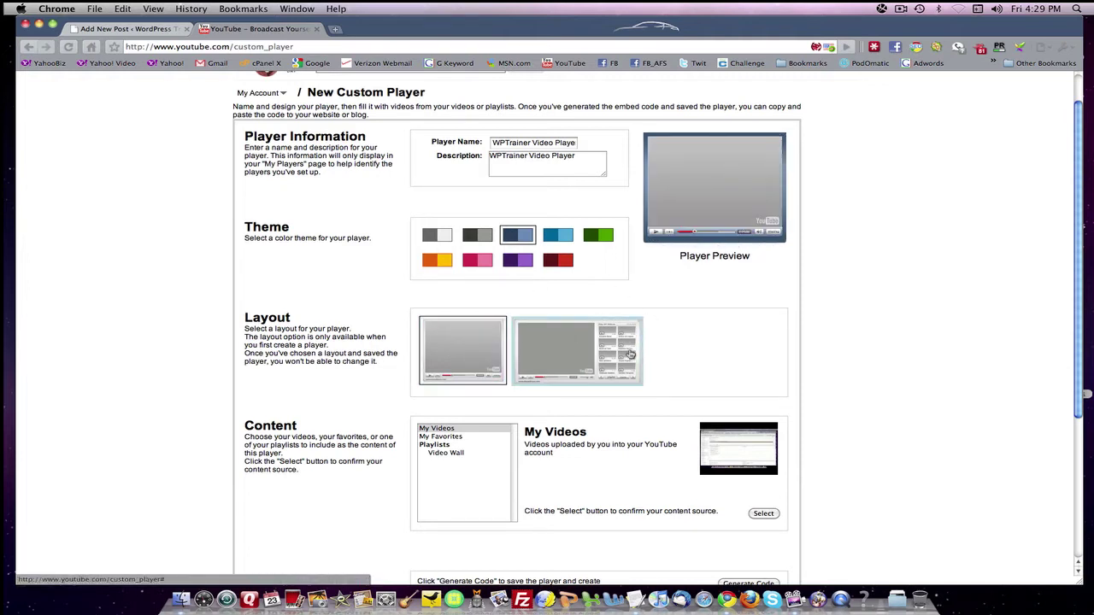
# Step: Choose My Videos as the player's content source and confirm the selection
pyautogui.scroll(-3, 629, 388)
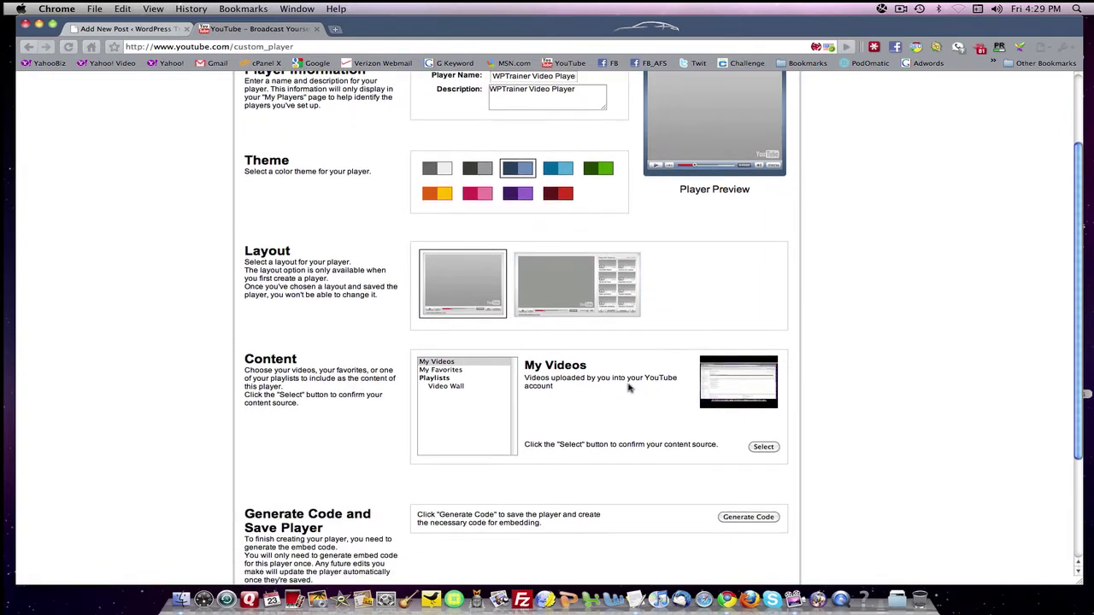
pyautogui.click(433, 362)
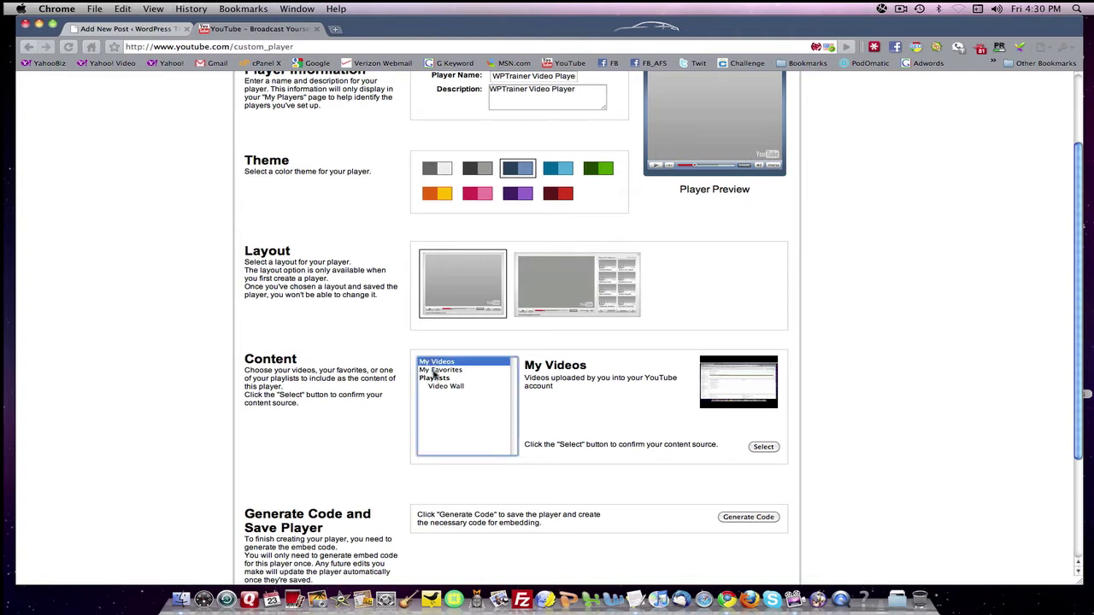
pyautogui.click(434, 370)
pyautogui.click(442, 388)
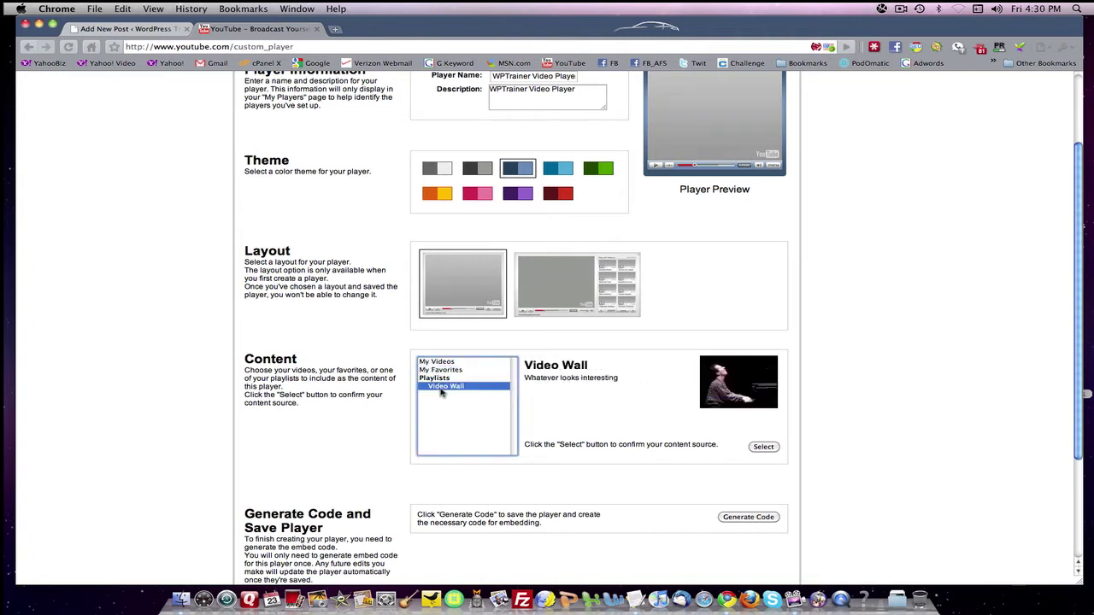
pyautogui.click(433, 363)
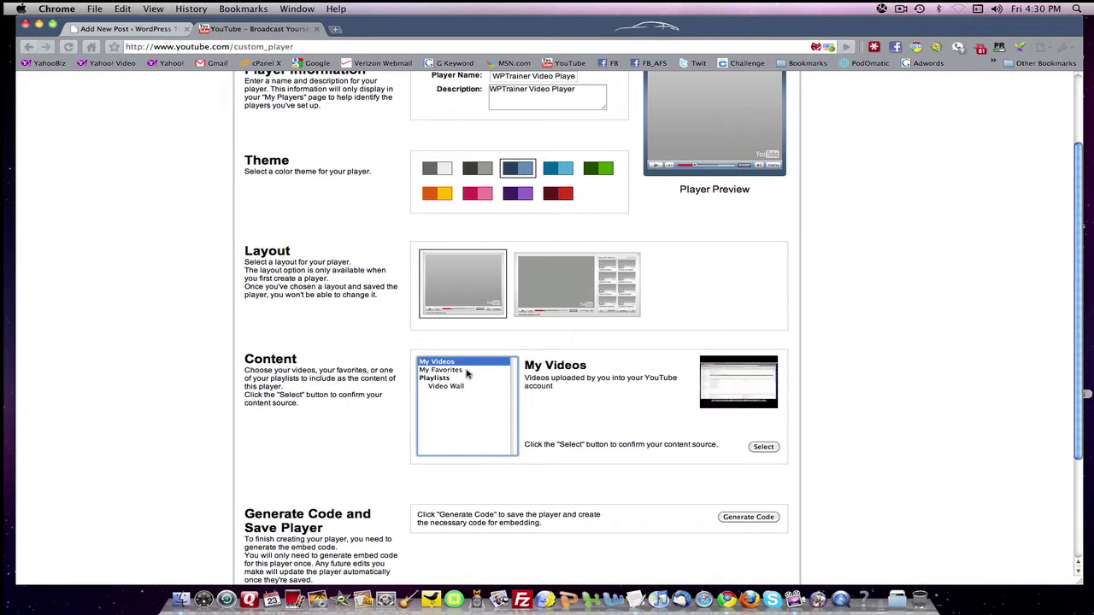
pyautogui.scroll(-3, 470, 380)
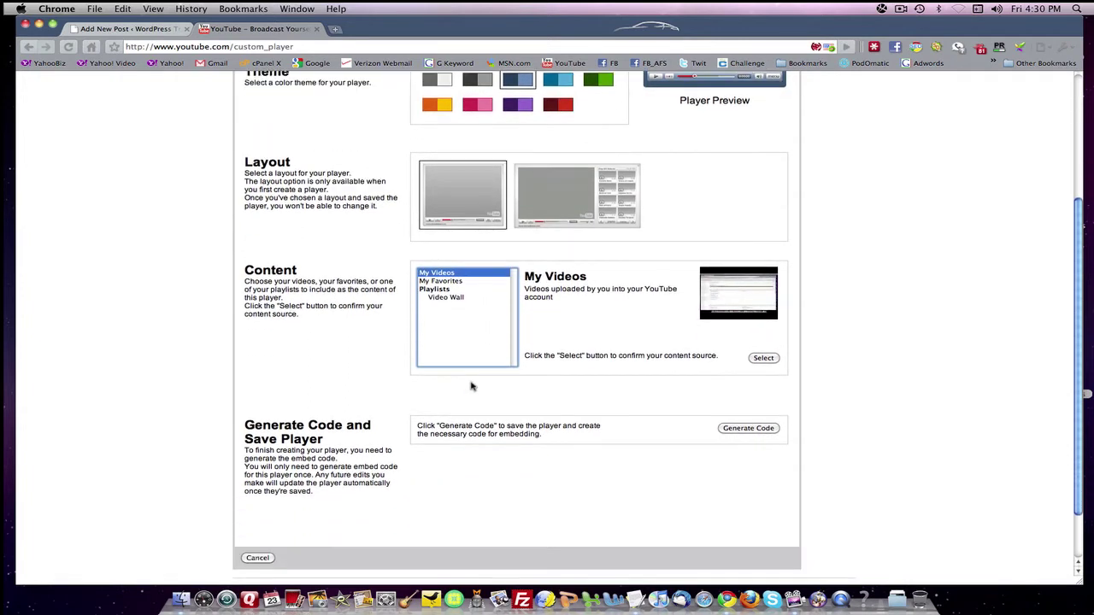
pyautogui.click(764, 358)
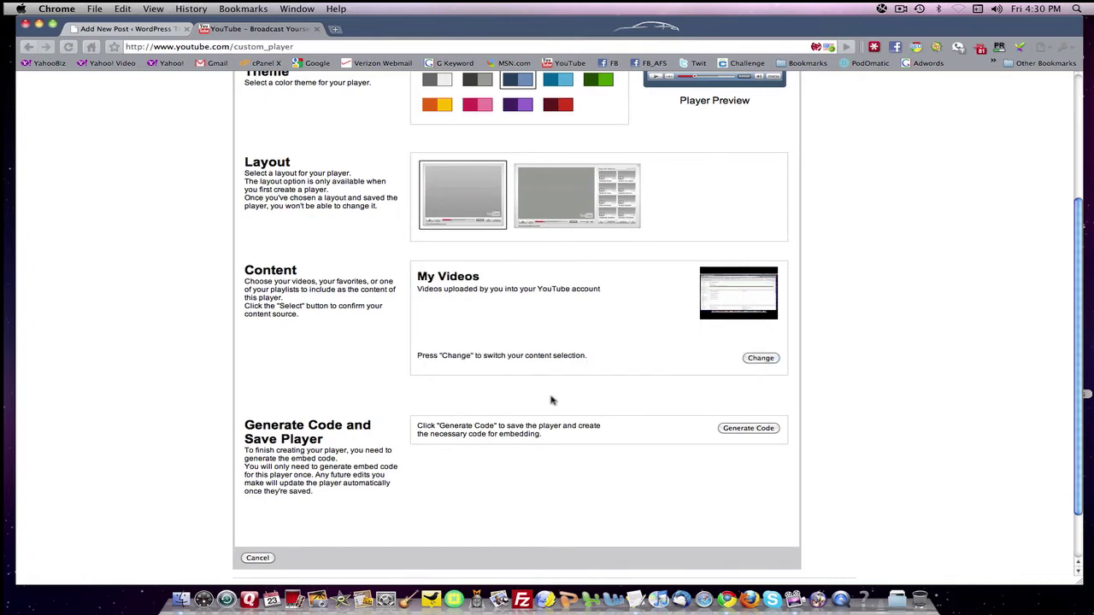
# Step: Review the player's settings, then save the player by generating its embed code
pyautogui.scroll(6, 550, 401)
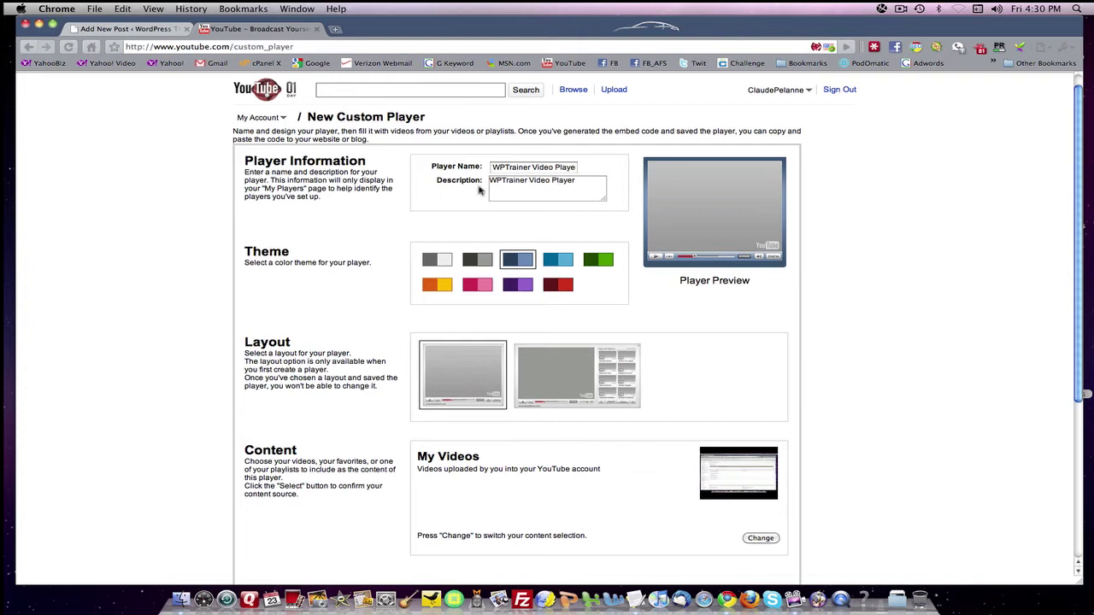
pyautogui.scroll(-1, 490, 342)
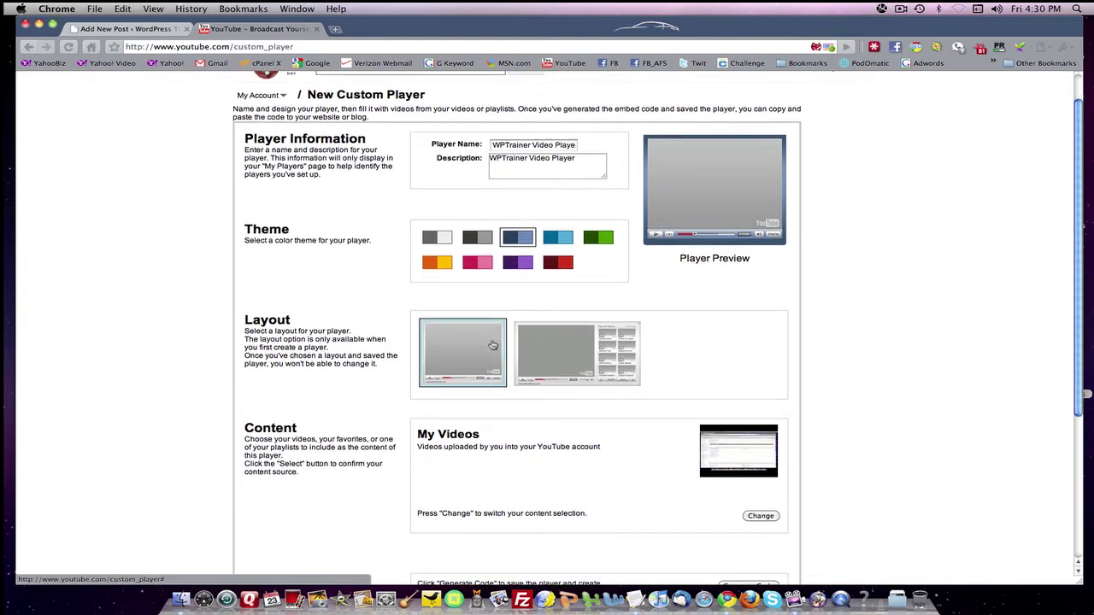
pyautogui.scroll(-1, 492, 344)
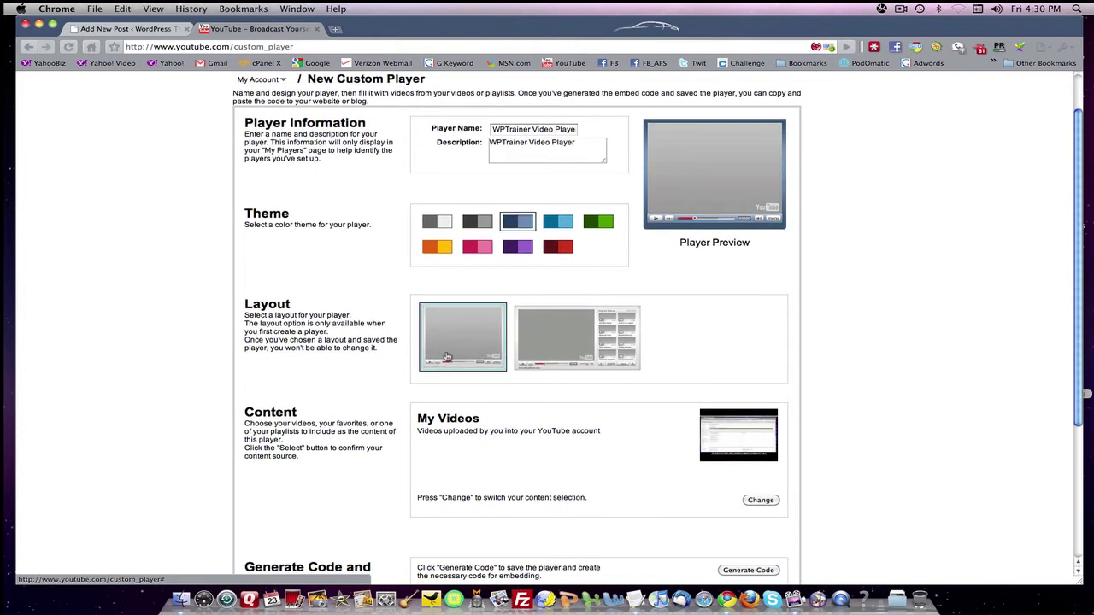
pyautogui.scroll(-5, 453, 356)
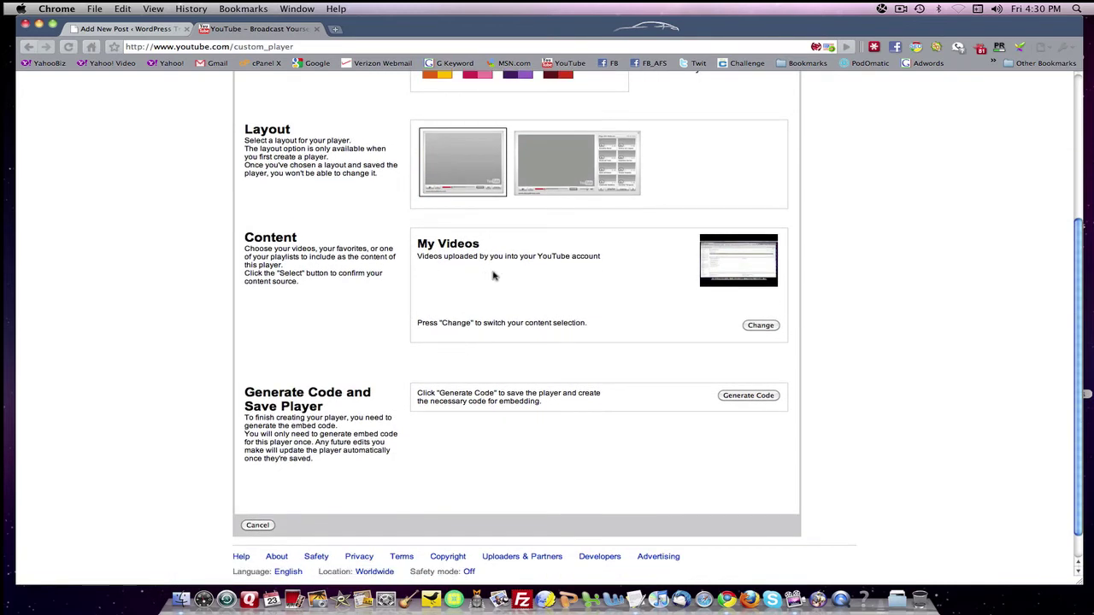
pyautogui.scroll(-2, 550, 371)
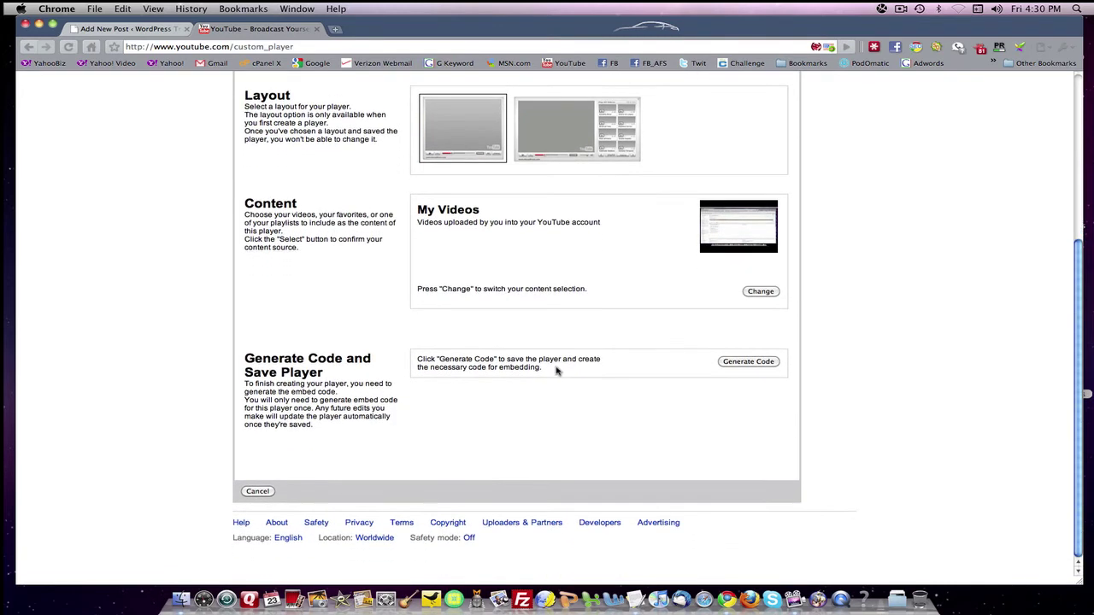
pyautogui.click(759, 363)
# Step: Copy the custom player's entire embed code and paste it into a new TextEdit document
pyautogui.scroll(-5, 604, 409)
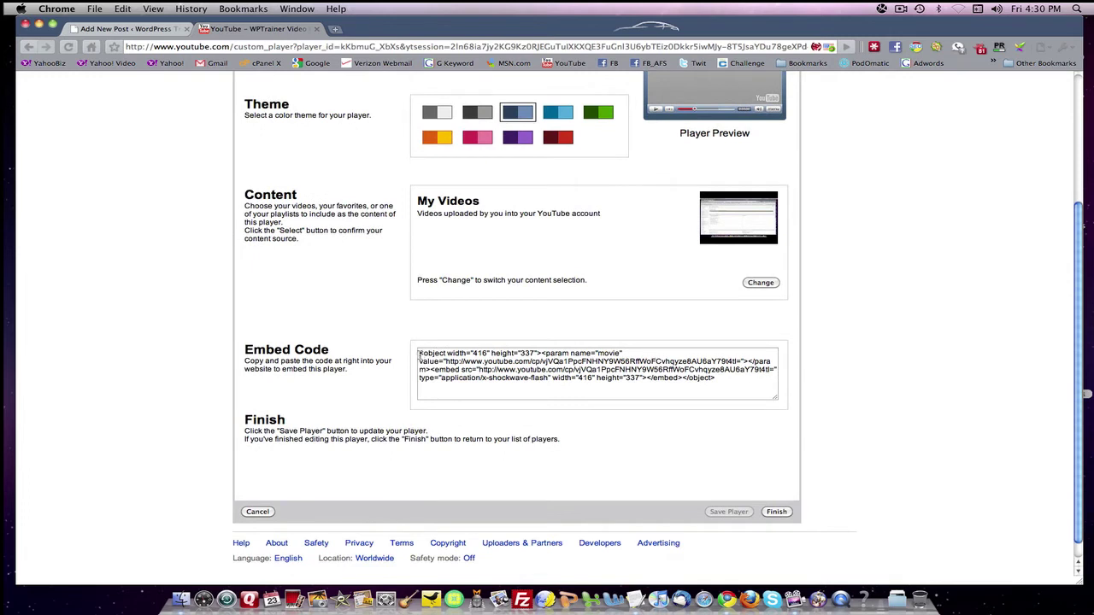
pyautogui.moveTo(418, 353); pyautogui.dragTo(745, 385)
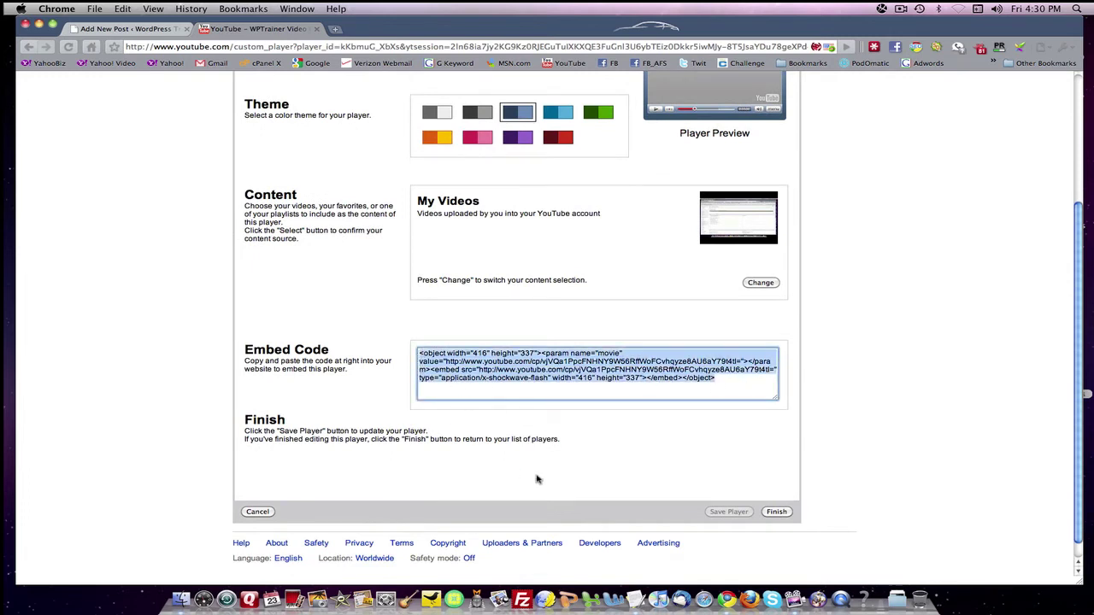
pyautogui.click(637, 599)
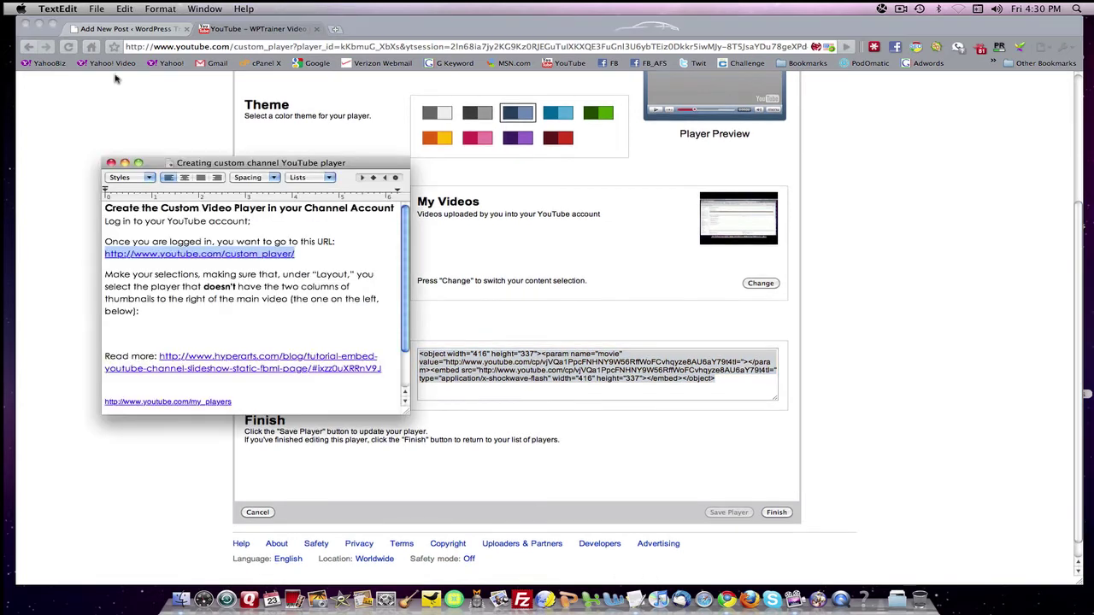
pyautogui.click(96, 9)
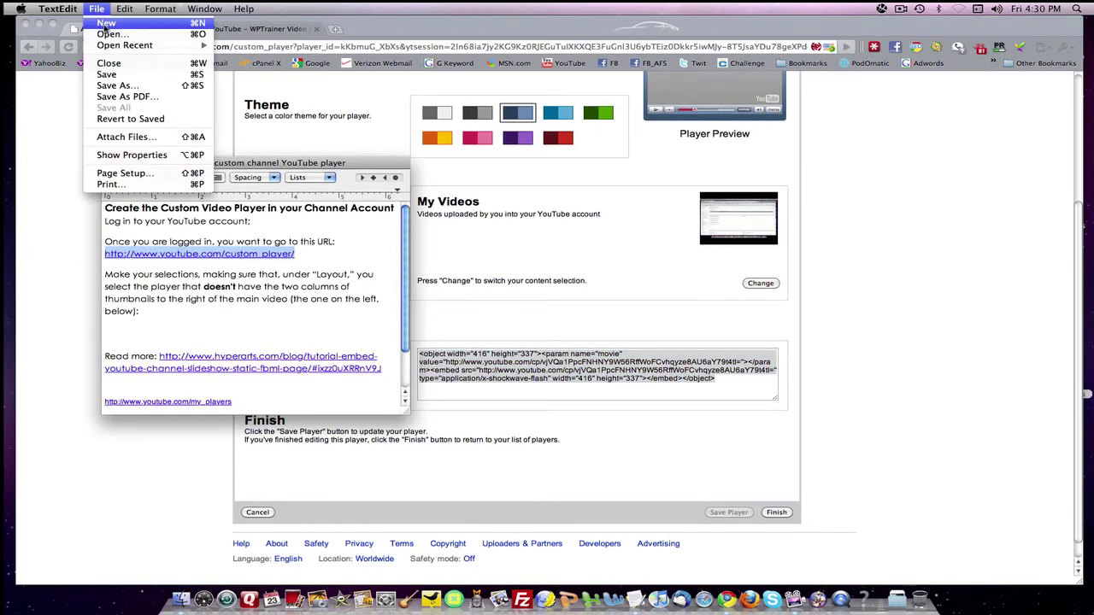
pyautogui.click(106, 24)
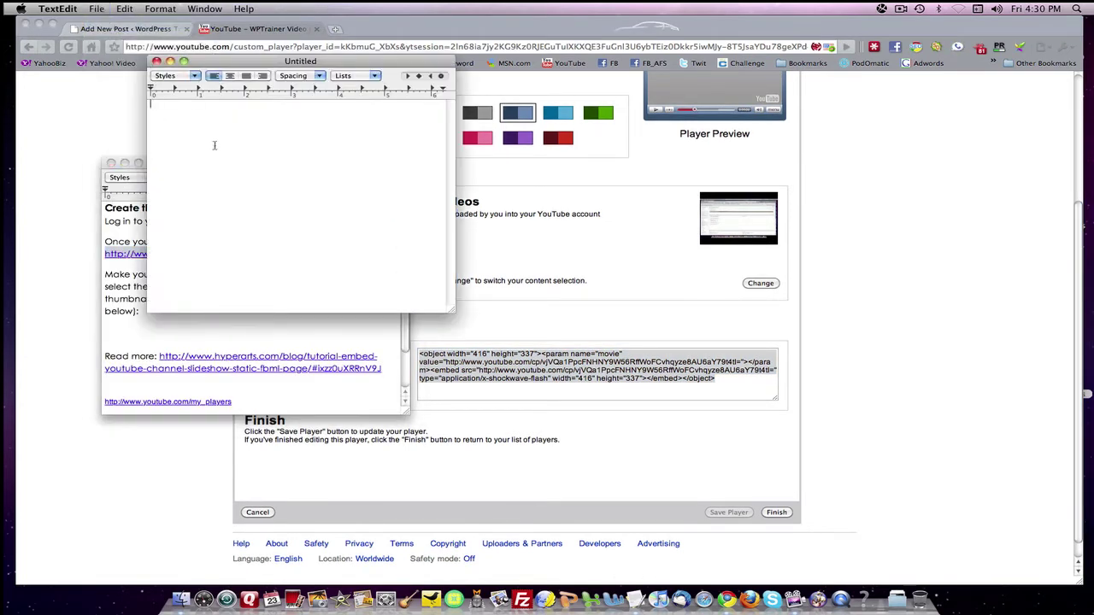
pyautogui.write('<object width="416" height="337"><param name="movie" value="http://www.youtube.com/cp/vjVQa1PpcFNHNY9W56RffWoFCvhqyze8AU6aY79t4tI="></param><embed src="http://www.youtube.com/cp/vjVQa1PpcFNHNY9W56RffWoFCvhqyze8AU6aY79t4tI=" type="application/x-shockwave-flash" width="416" height="337"></embed></object>')
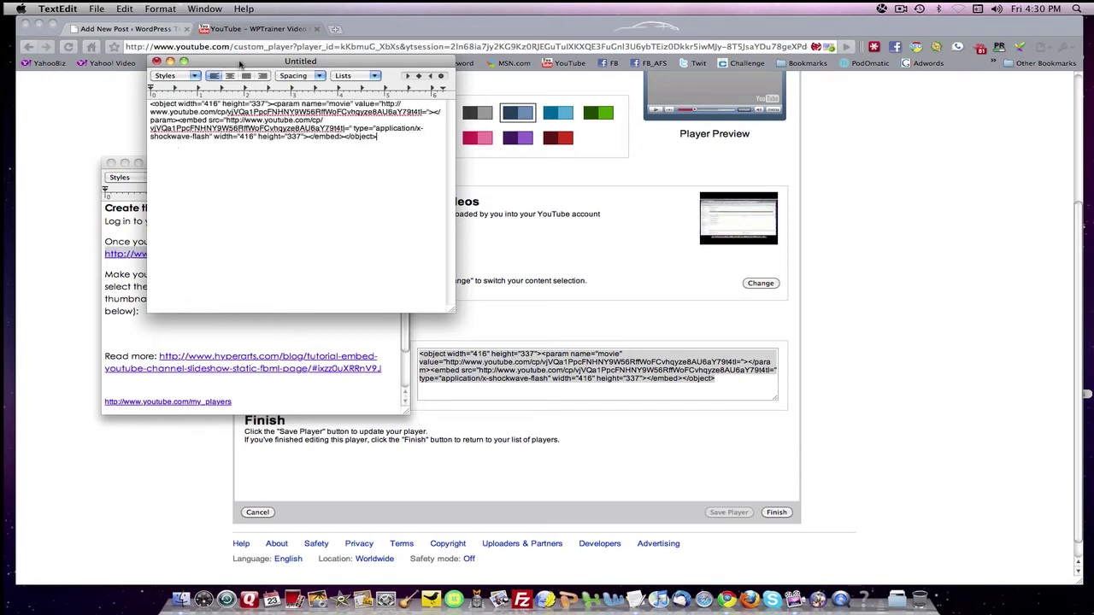
pyautogui.moveTo(241, 64); pyautogui.dragTo(194, 164)
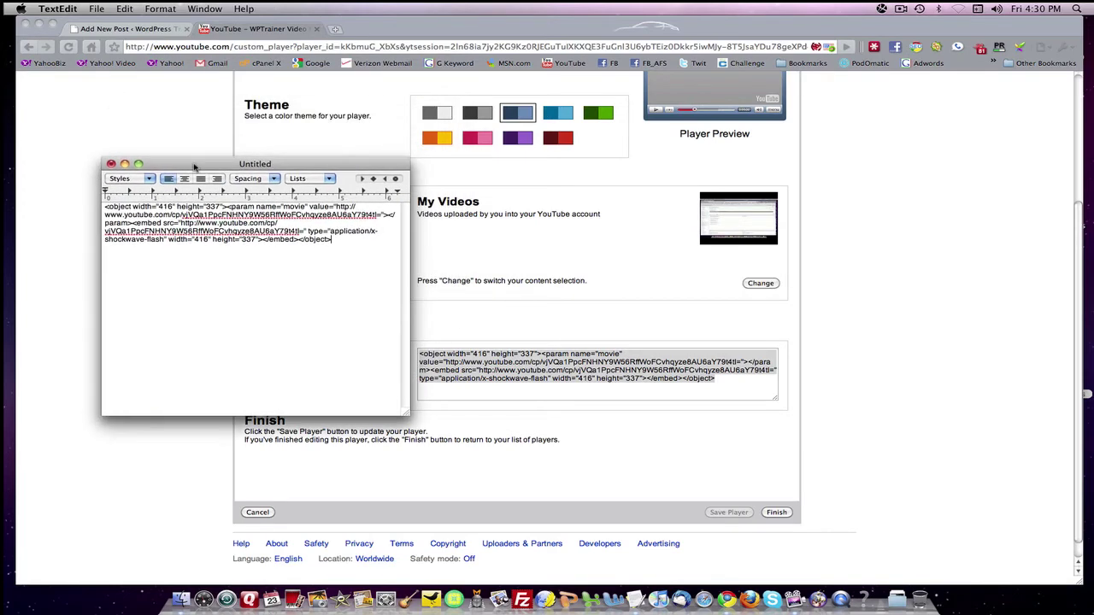
# Step: Save the document as "WP Trainer Video Code" in the 0.Inbox folder and minimize both TextEdit windows
pyautogui.click(98, 9)
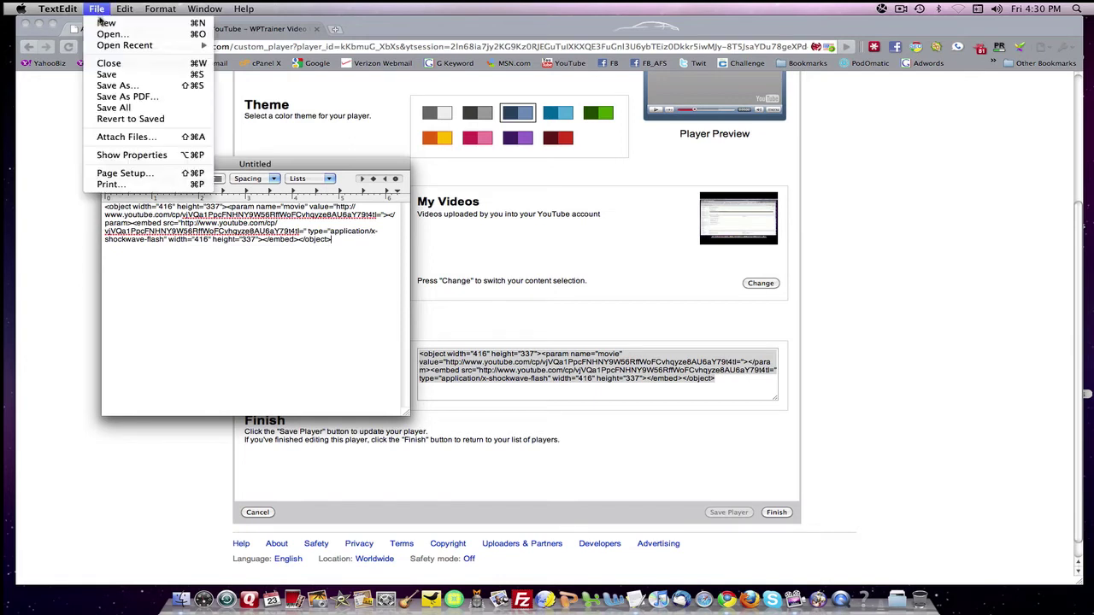
pyautogui.click(112, 85)
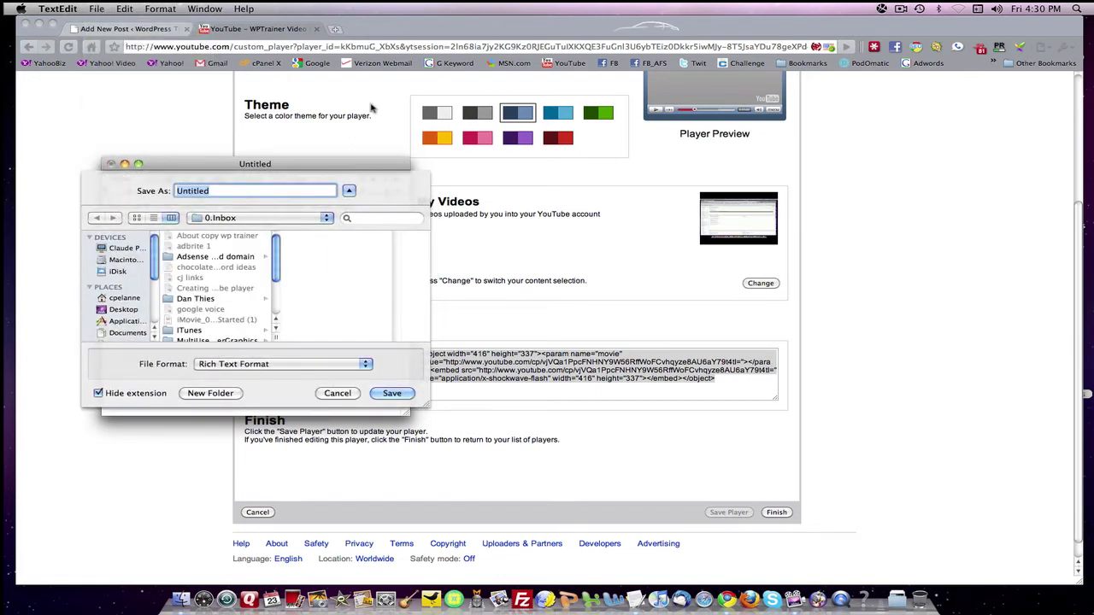
pyautogui.write('WP Tarinern')
pyautogui.press('BackSpace')
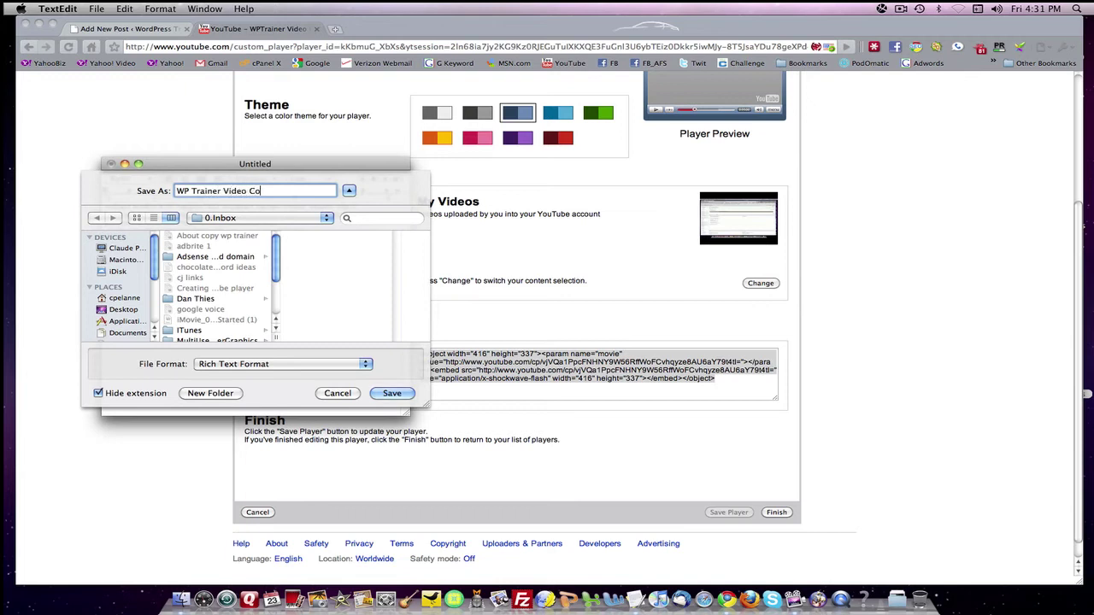
pyautogui.write('de')
pyautogui.click(394, 394)
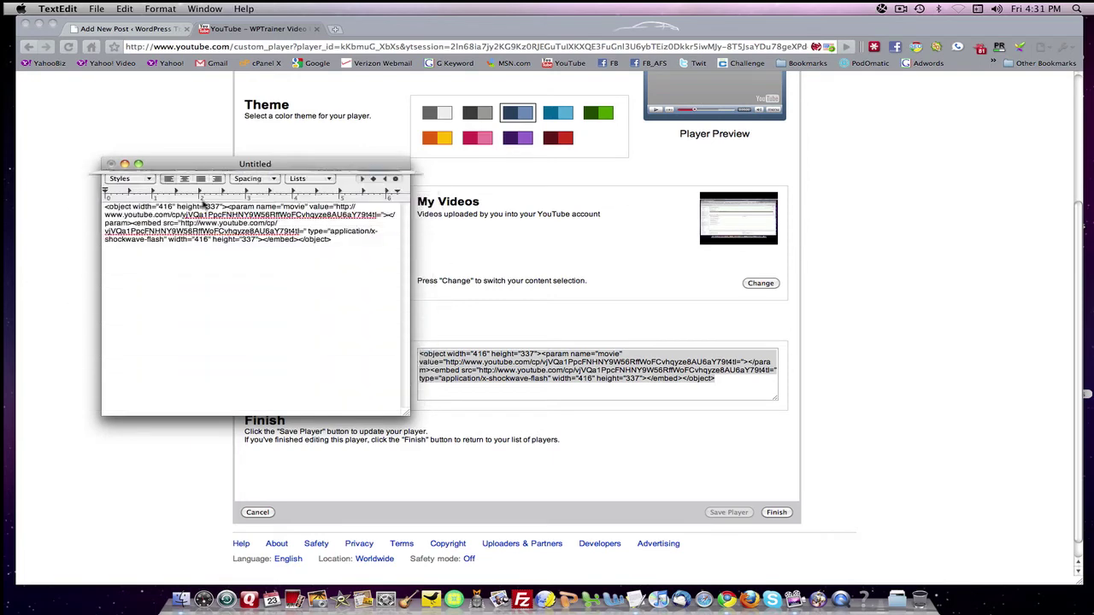
pyautogui.click(124, 164)
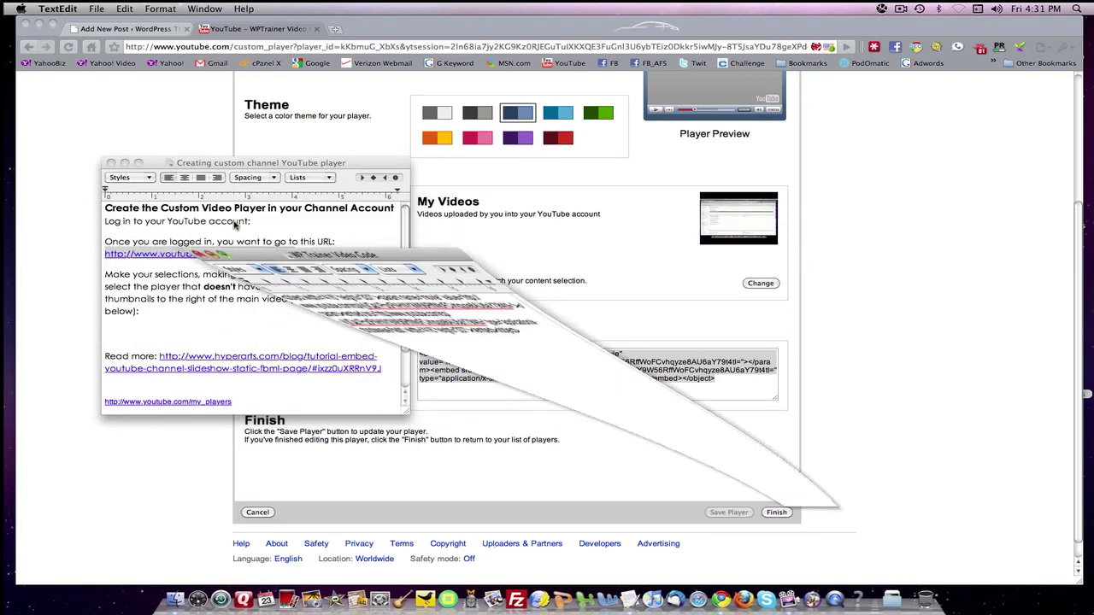
pyautogui.click(123, 163)
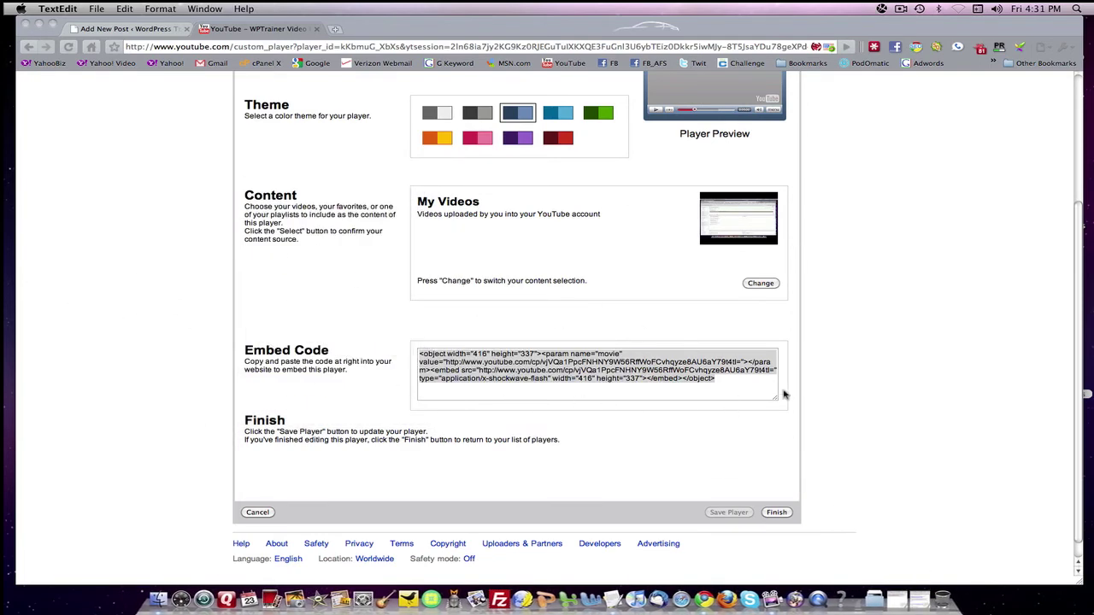
# Step: Return to Chrome, open the account's own YouTube channel page and look over its player and uploaded videos
pyautogui.scroll(5, 864, 380)
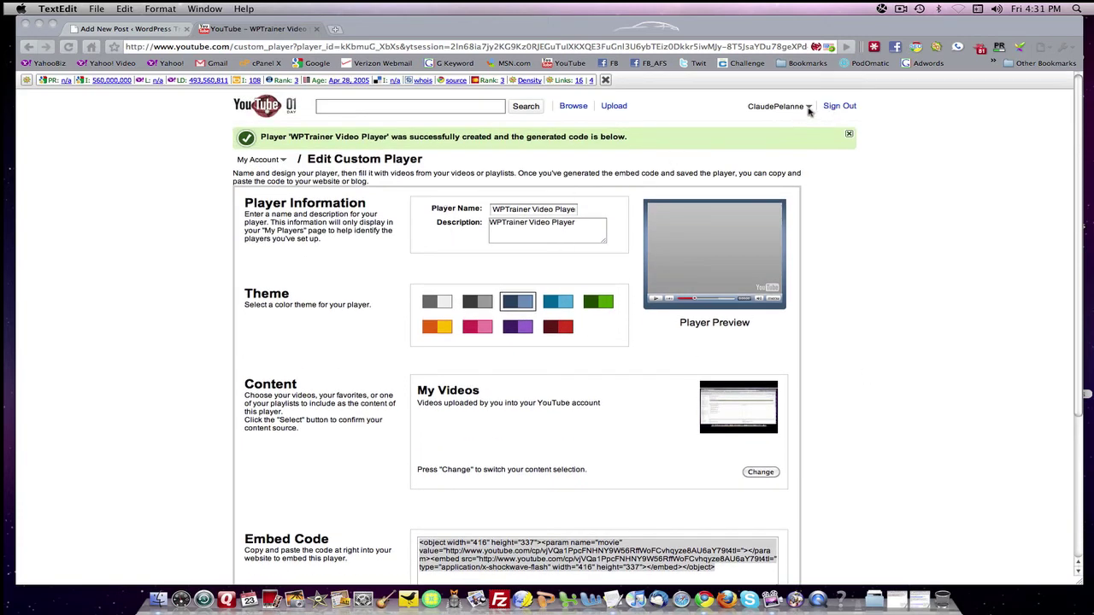
pyautogui.press('super+Tab')
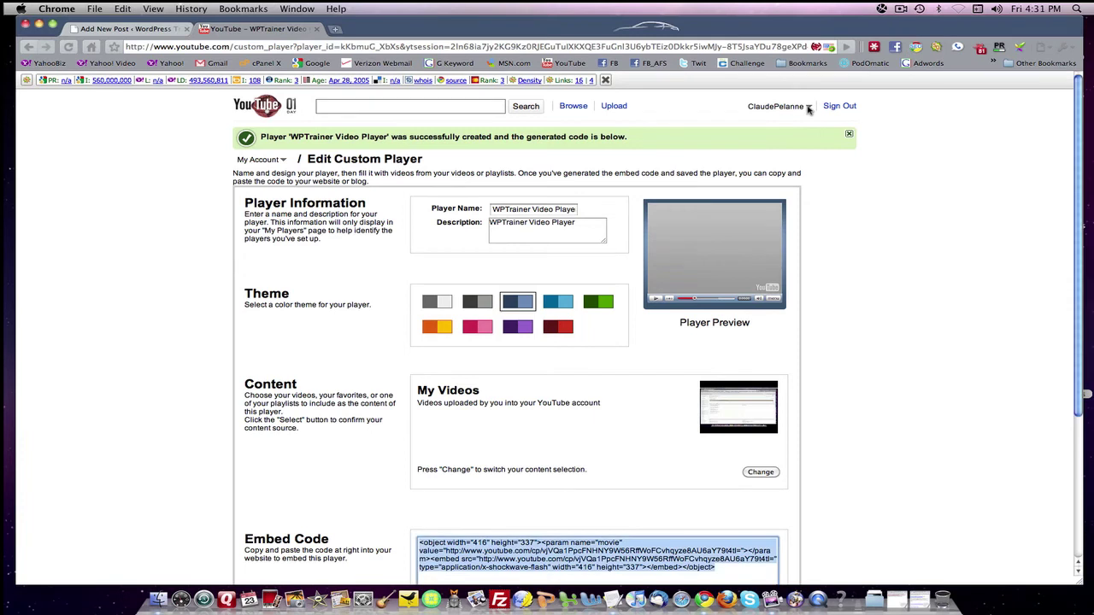
pyautogui.click(808, 107)
pyautogui.click(740, 125)
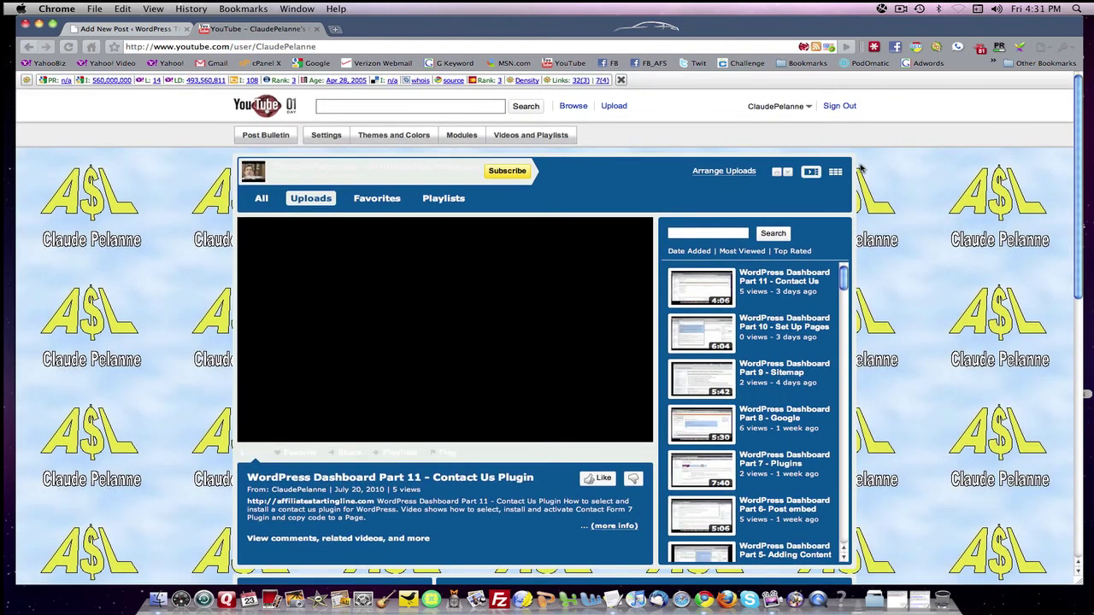
pyautogui.scroll(-2, 908, 248)
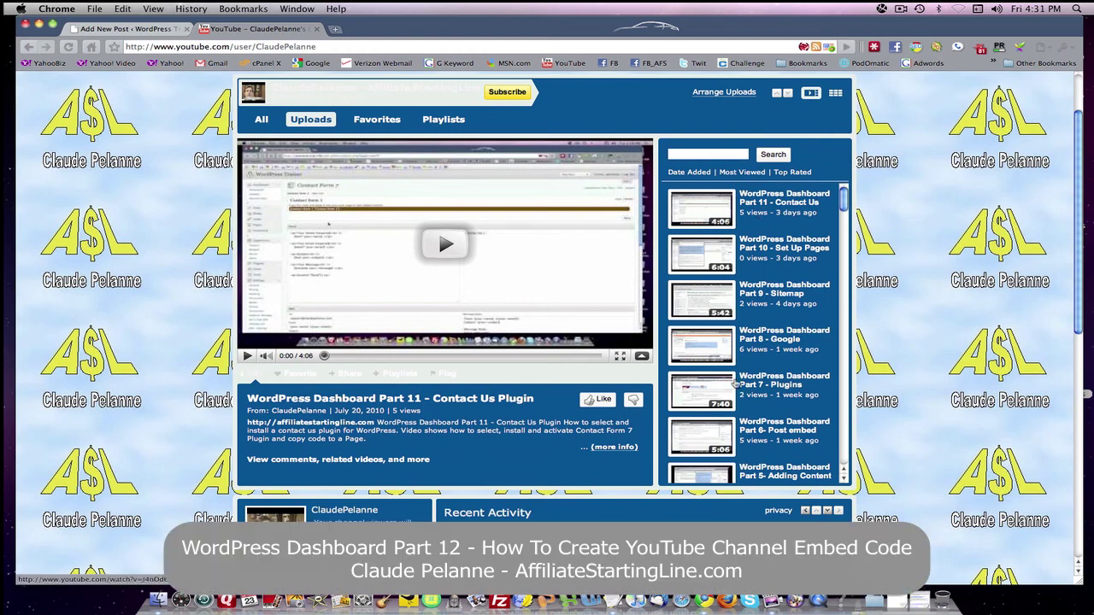
pyautogui.scroll(2, 930, 342)
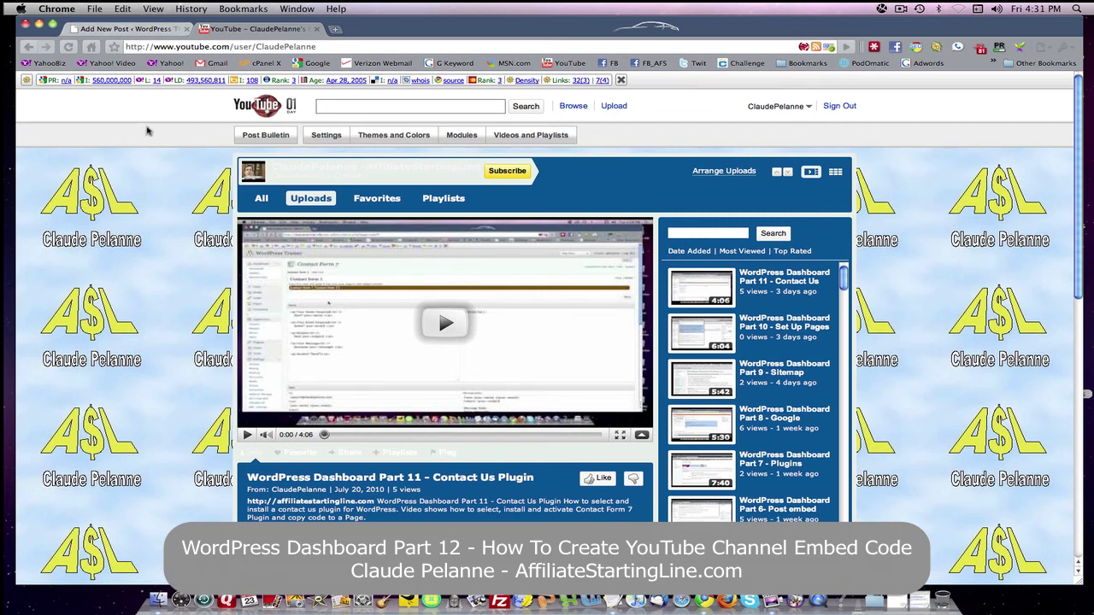
# Step: Switch to the WordPress Add New Post page
pyautogui.click(141, 31)
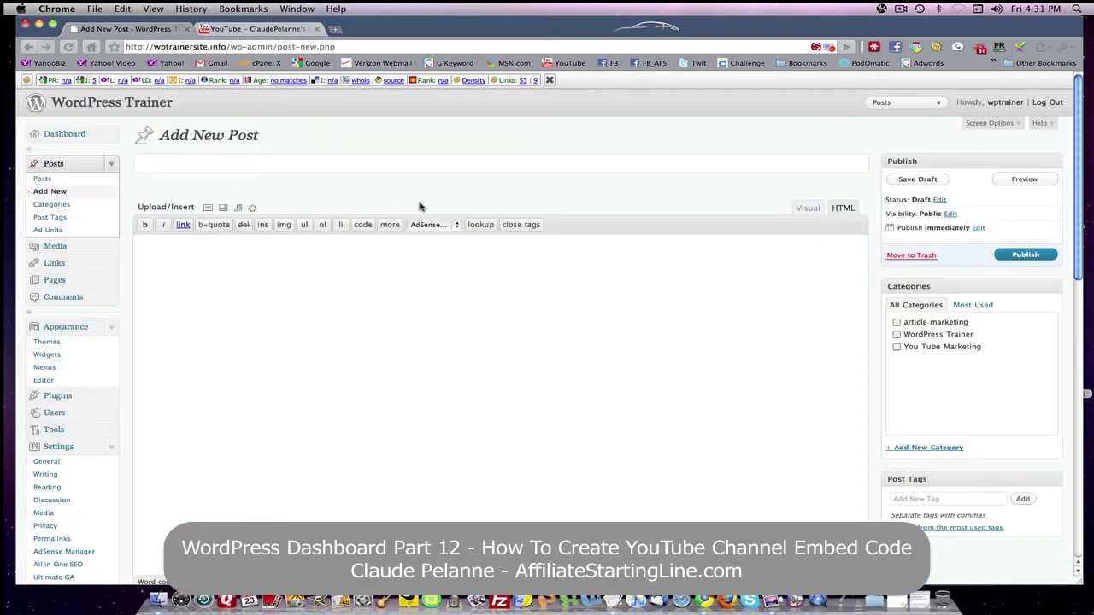